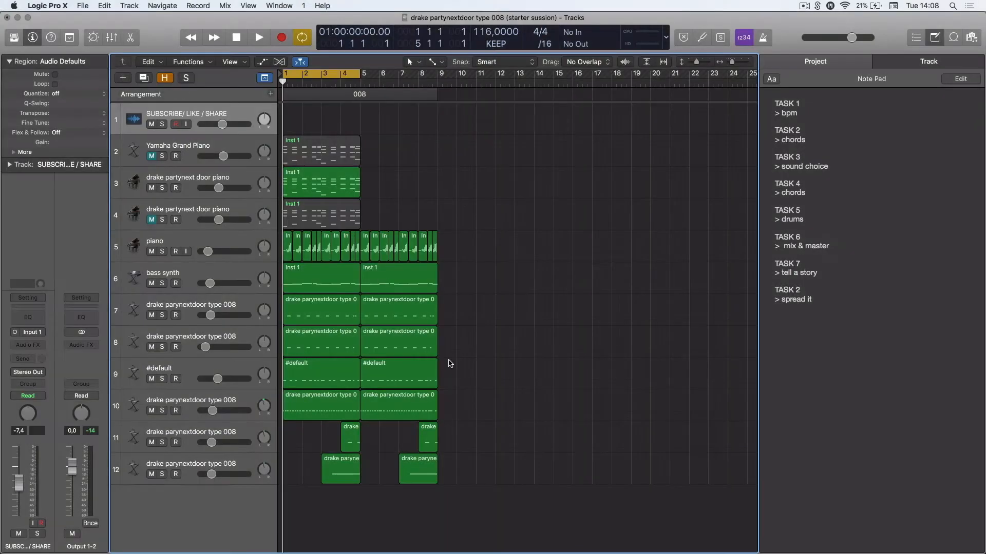
Open the full session version of the project for reference, then close it
click(897, 543)
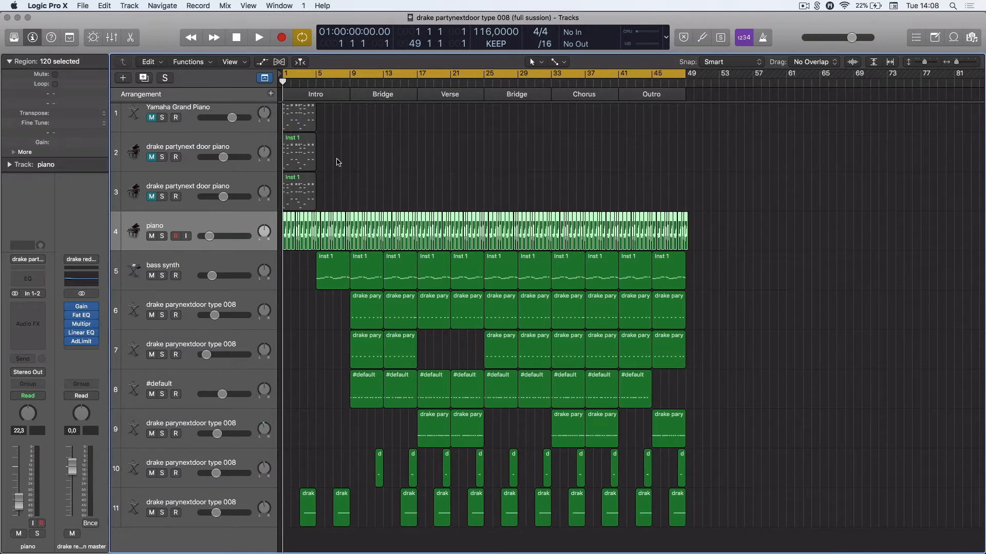
click(19, 17)
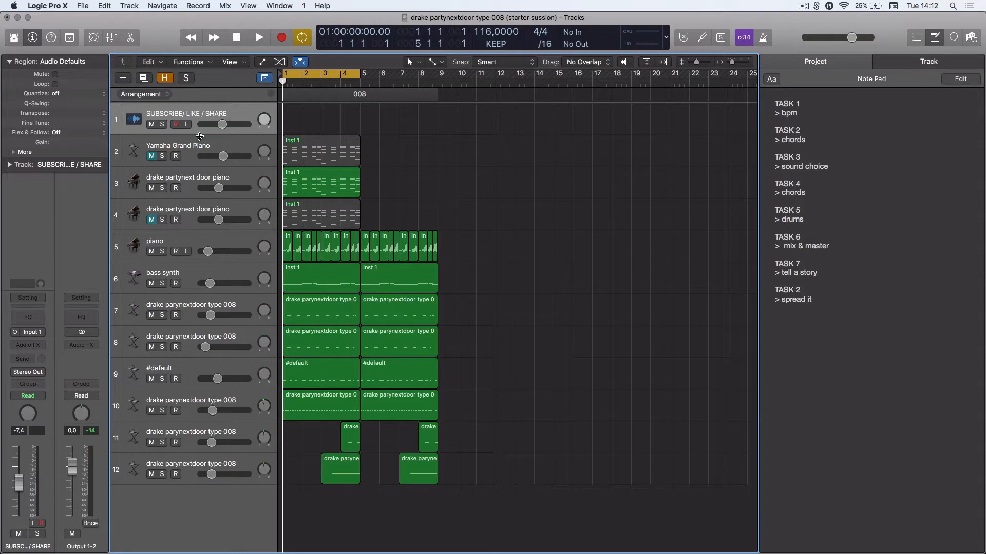
Solo the Yamaha Grand Piano track and audition it with a short playback
click(184, 178)
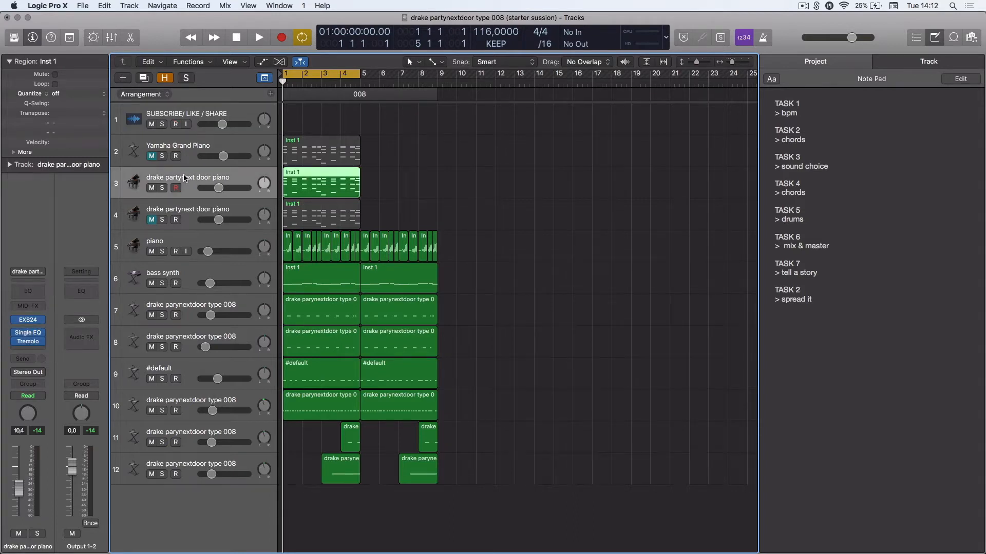
click(162, 156)
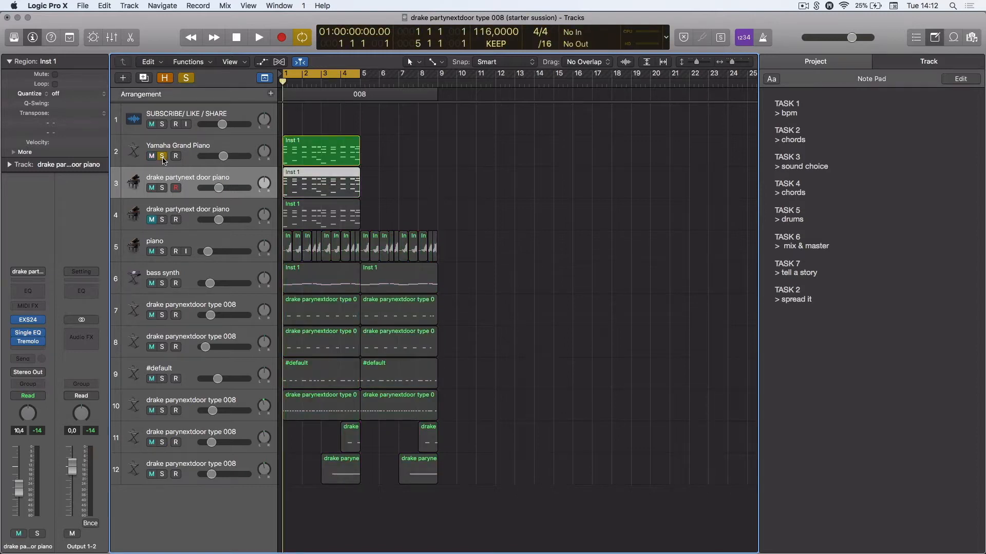
key(space)
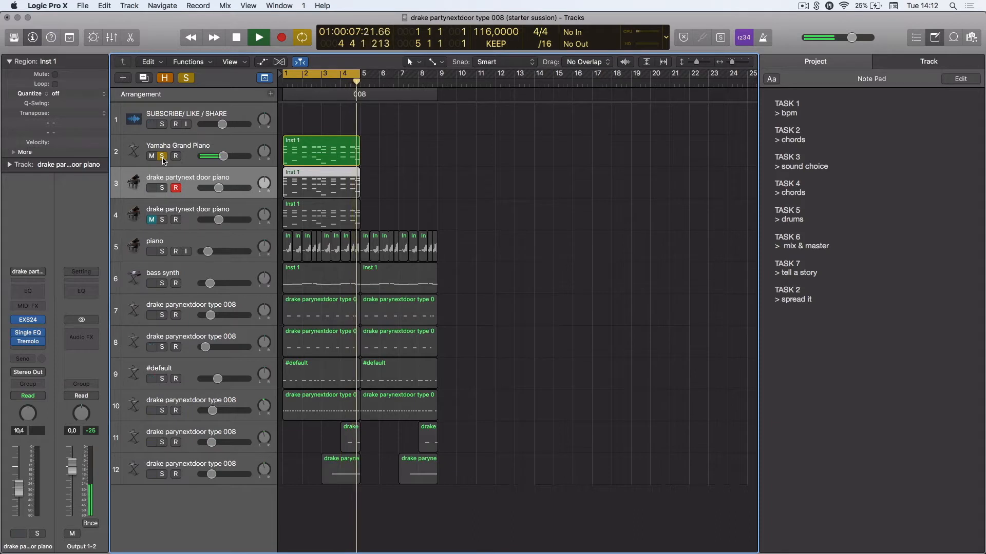
key(space)
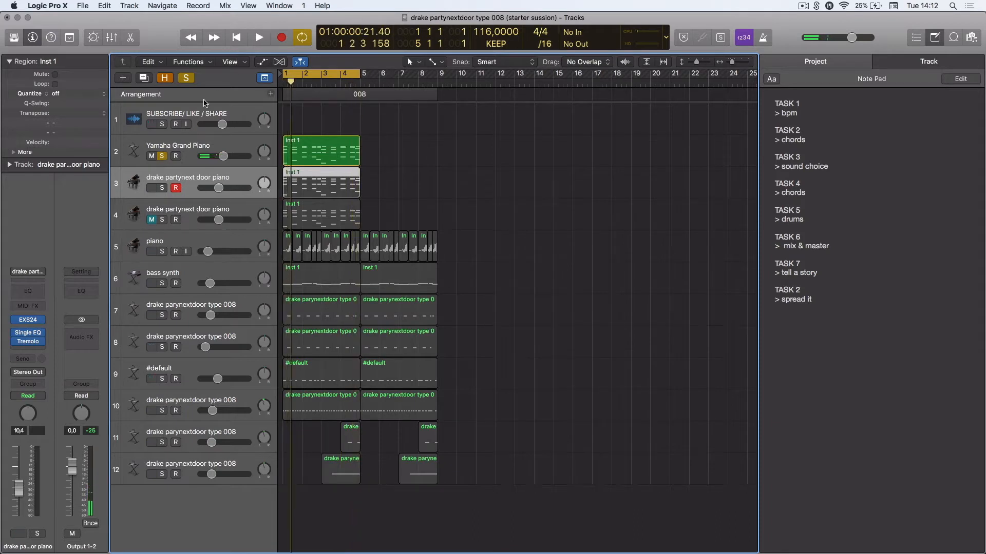
Open the Yamaha Grand Piano region in the piano roll and inspect its chord notes, then close the editor
click(190, 150)
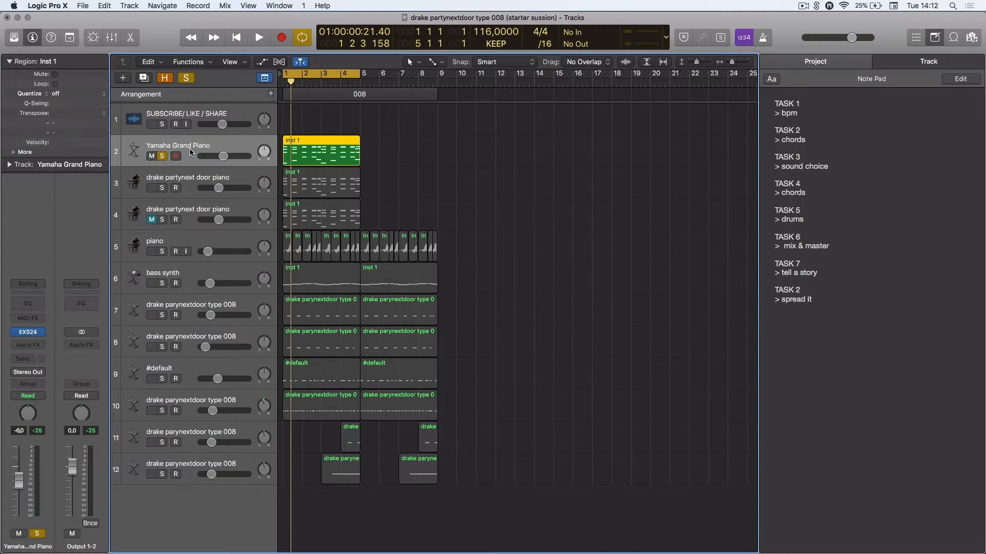
double_click(300, 155)
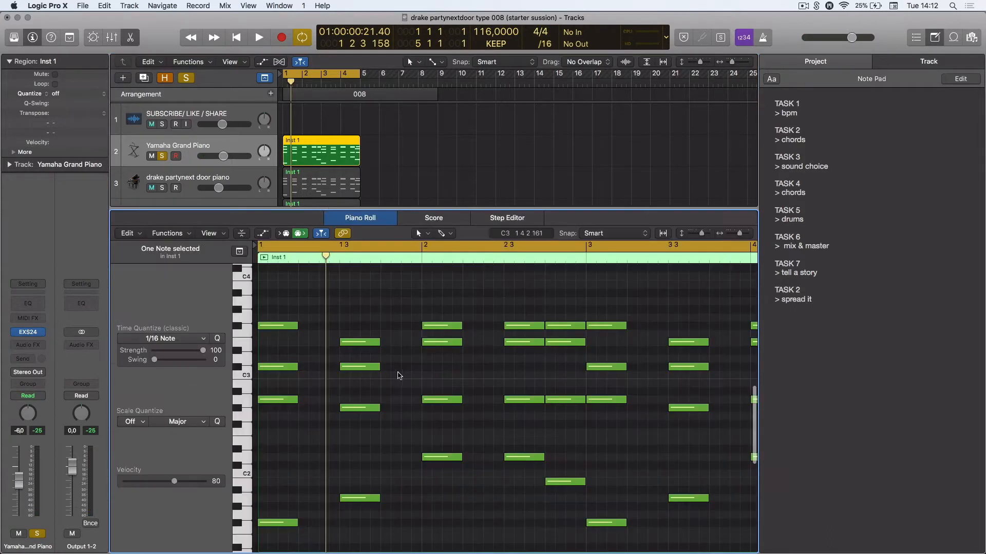
scroll(397, 376, right, 3)
scroll(396, 375, right, 10)
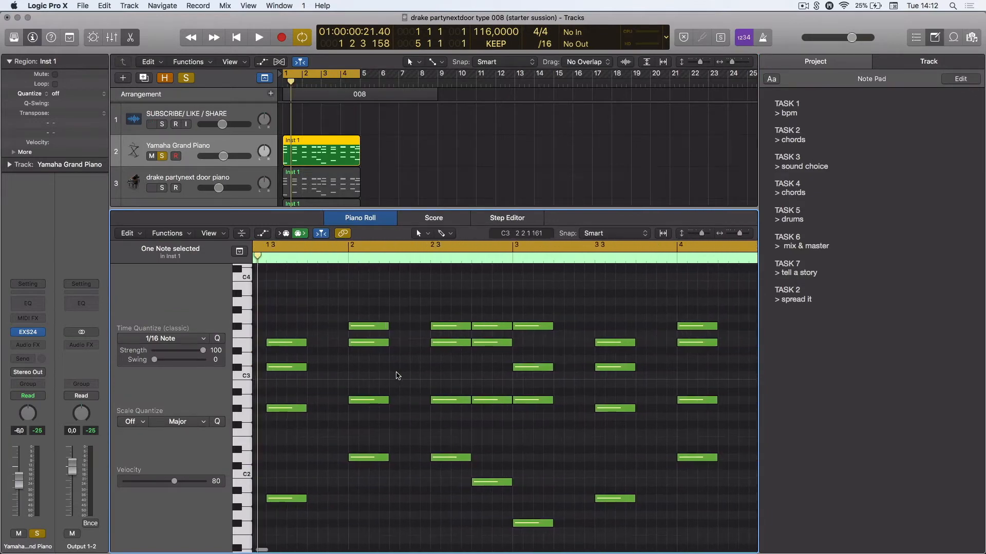
scroll(396, 376, left, 13)
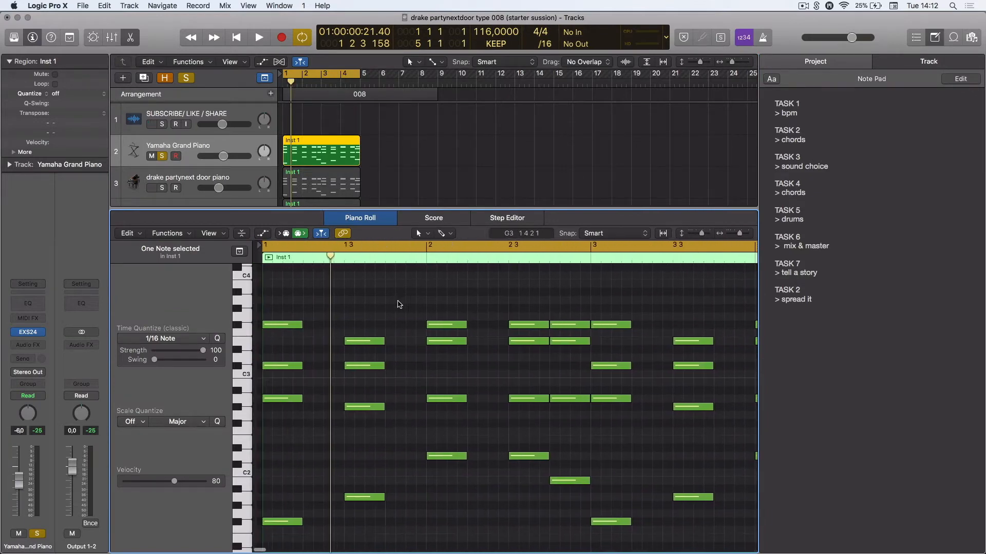
double_click(426, 209)
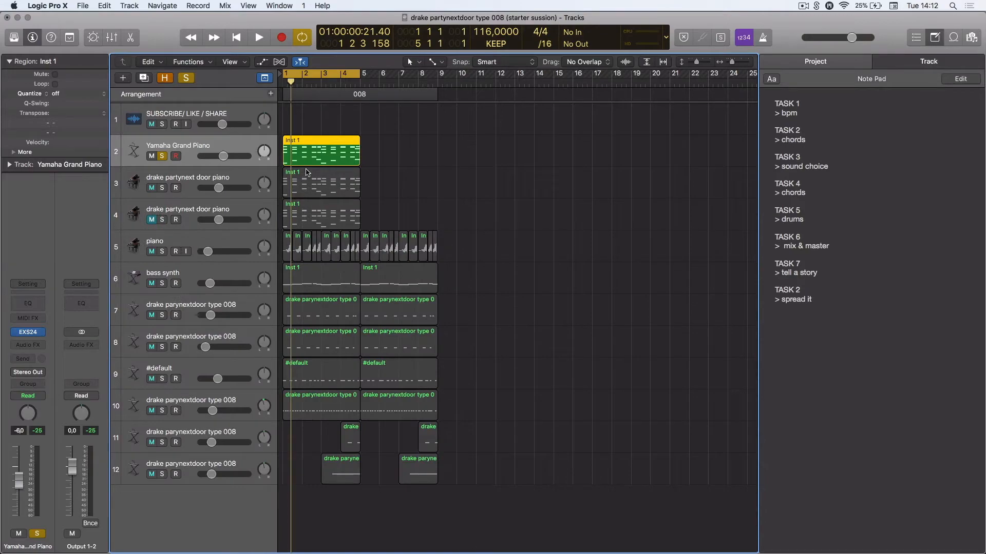
Move the solo from the Yamaha Grand Piano to the first drake partynext door piano track and audition it from the start
click(296, 86)
click(291, 85)
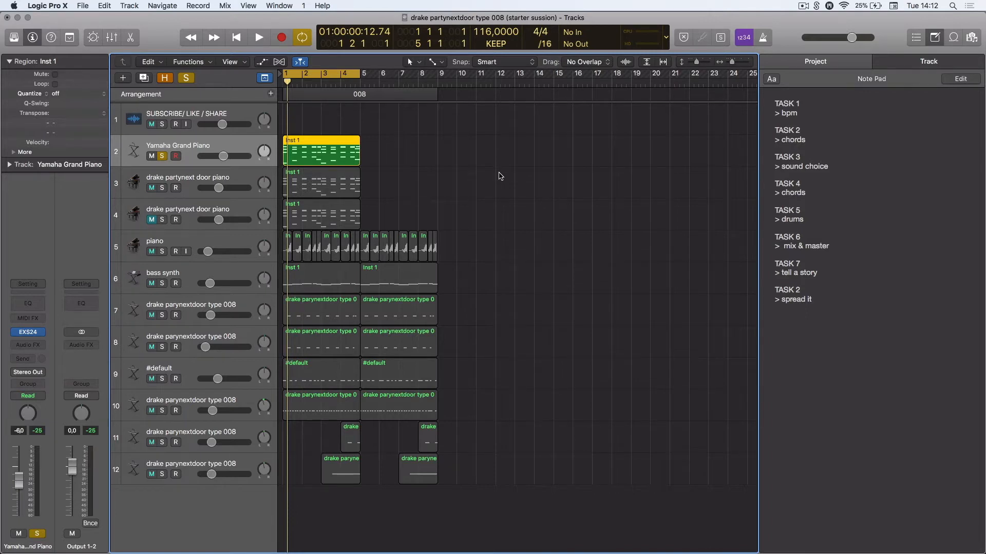
click(192, 177)
click(161, 158)
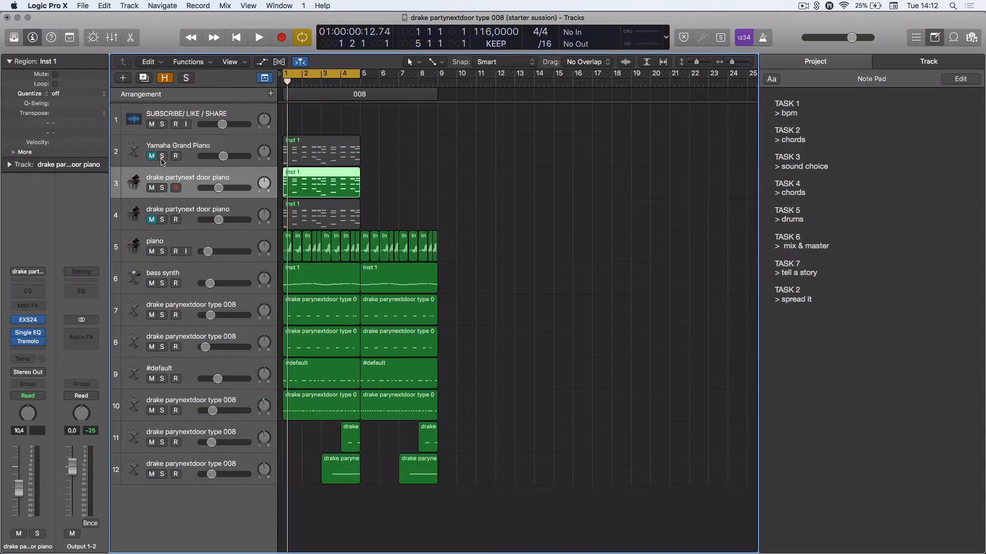
click(163, 188)
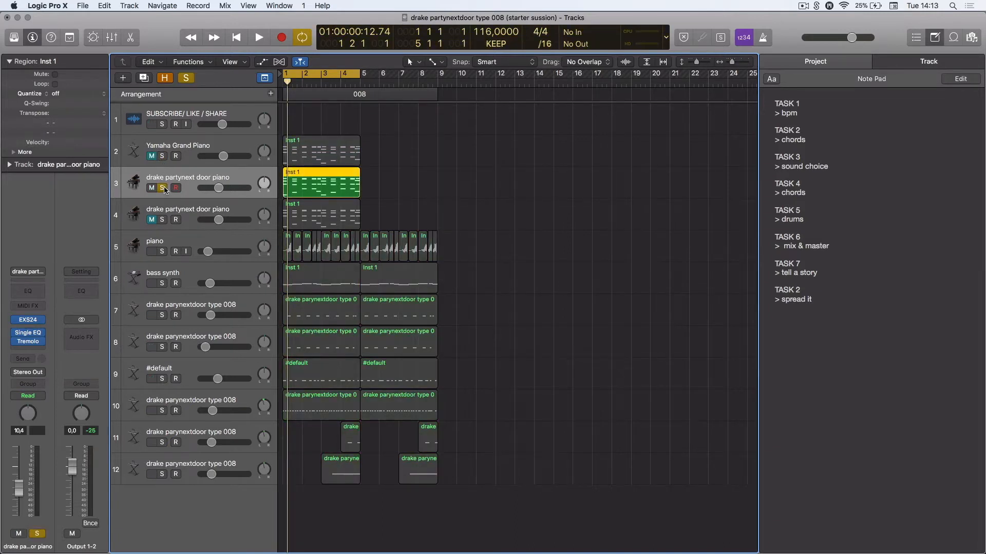
key(space)
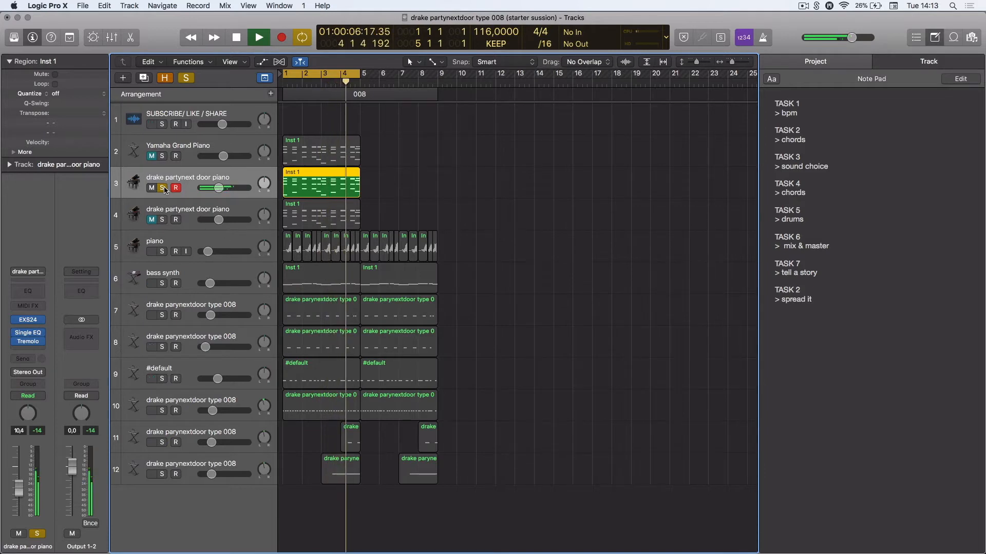
key(space)
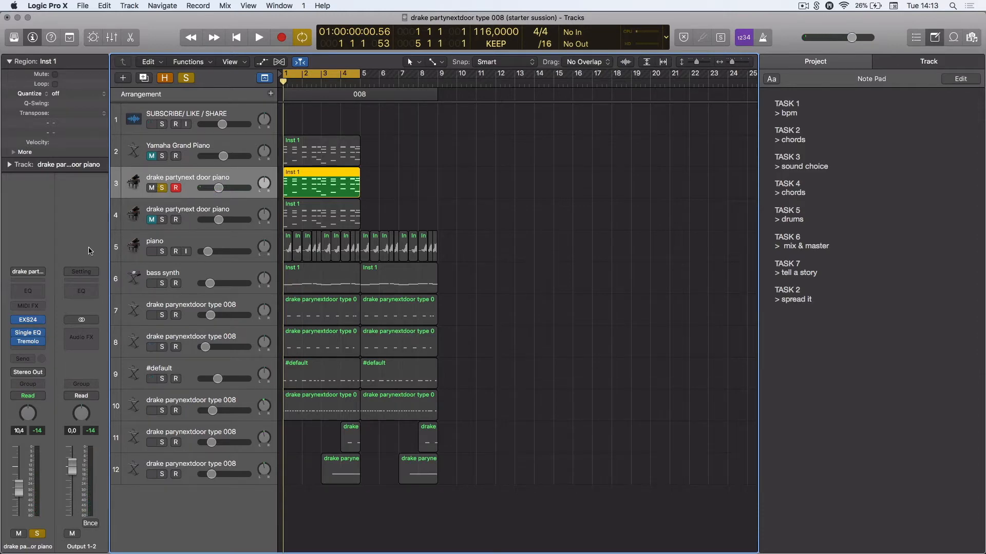
Open the piano track's EXS24 instrument to check its patch, then close it
click(28, 320)
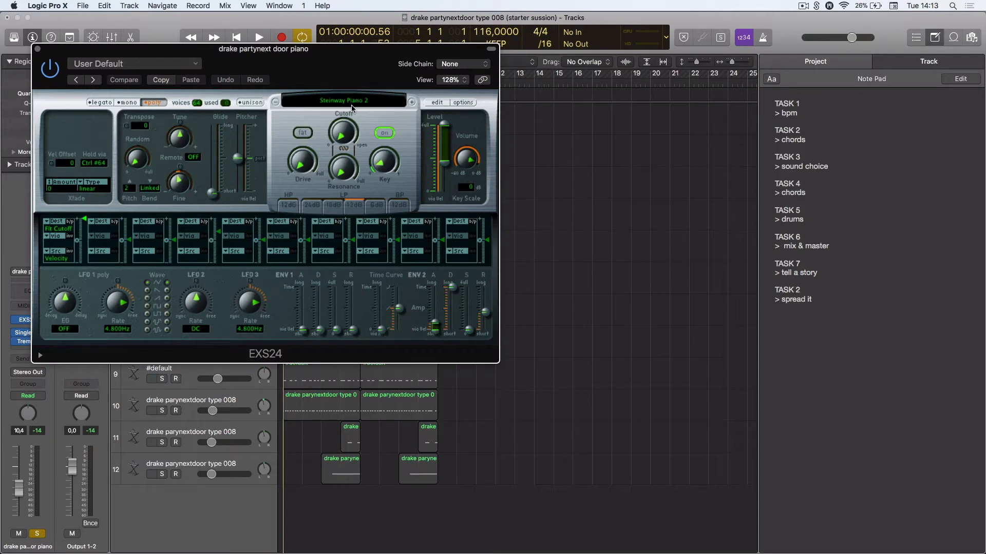
click(38, 51)
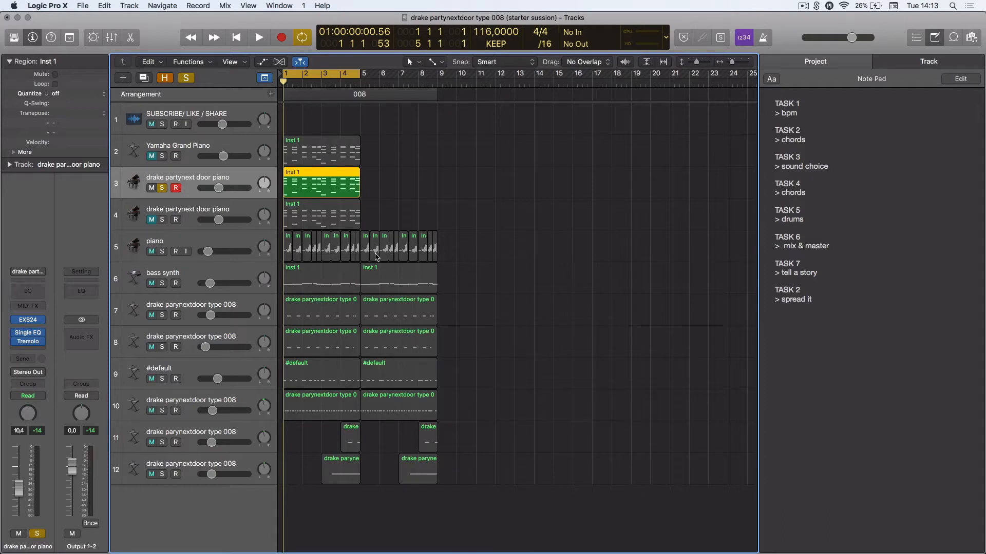
Solo the bass synth track instead of the piano and audition it
click(186, 270)
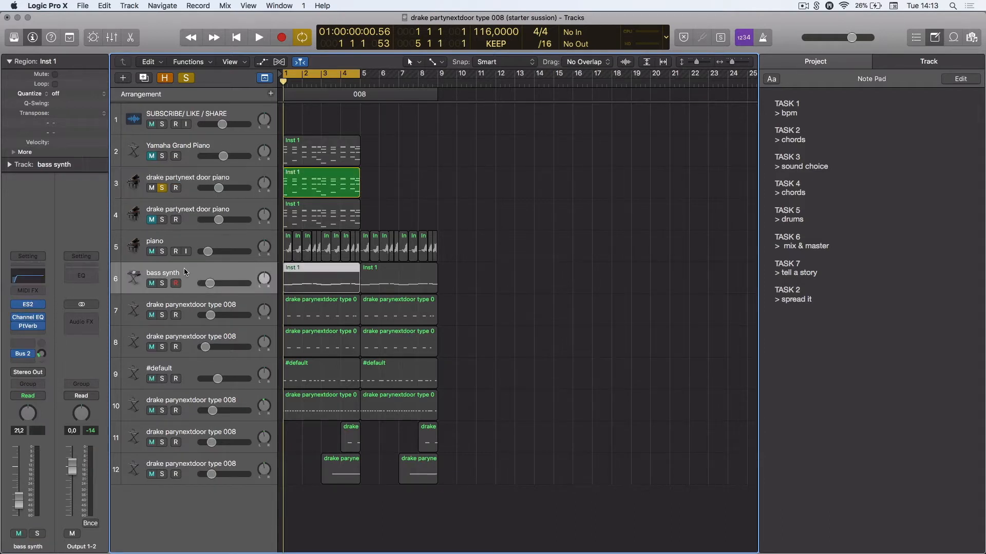
click(162, 283)
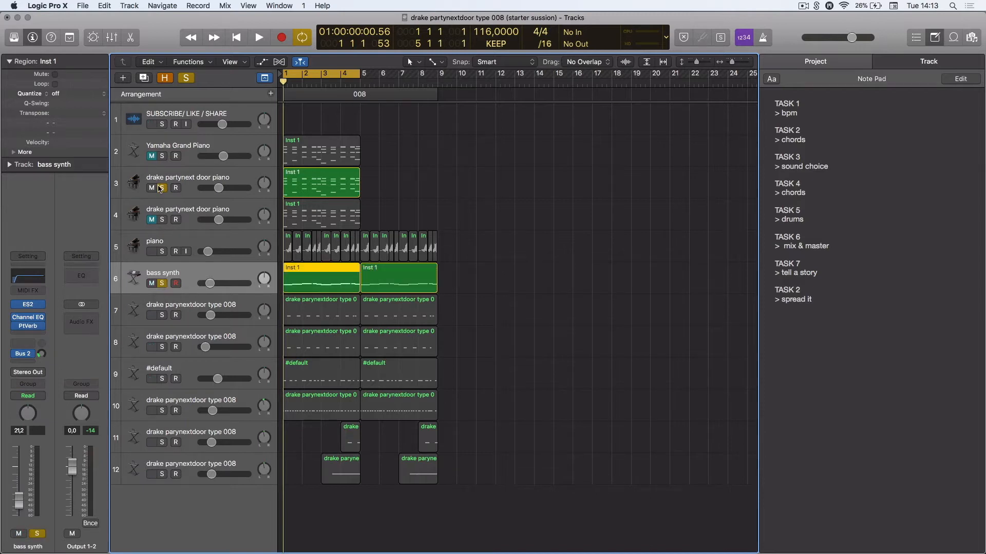
click(161, 188)
key(space)
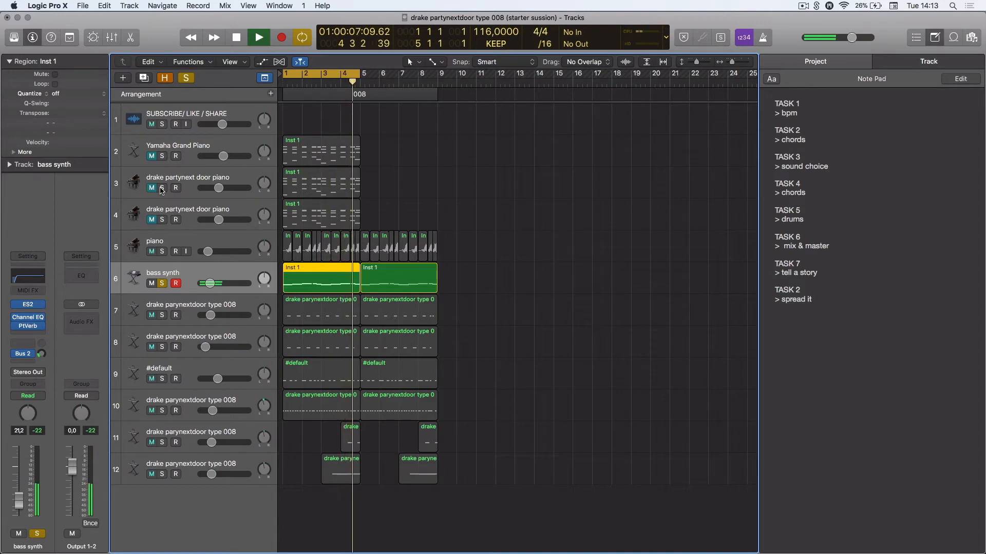
key(space)
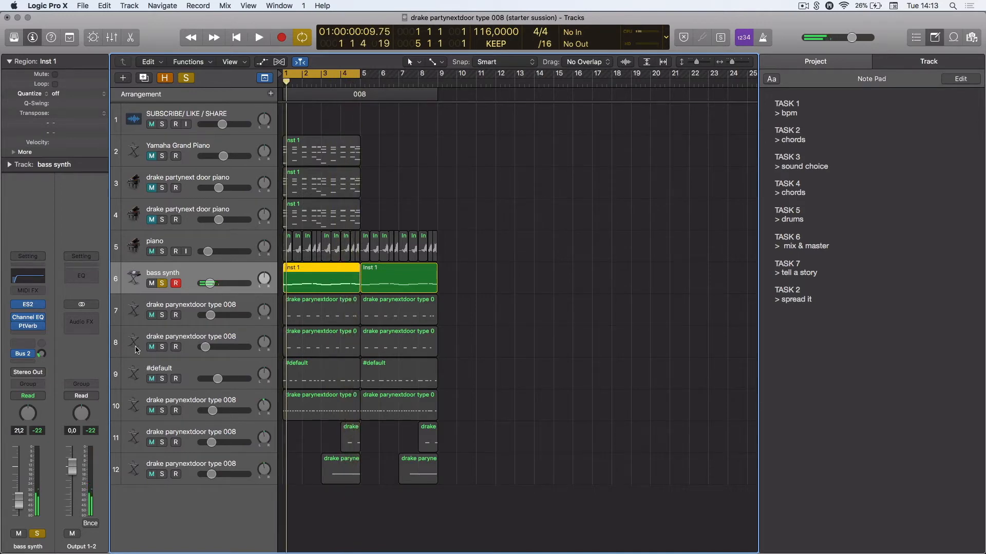
Open the bass synth's ES2 instrument to check its patch, then close it
click(30, 304)
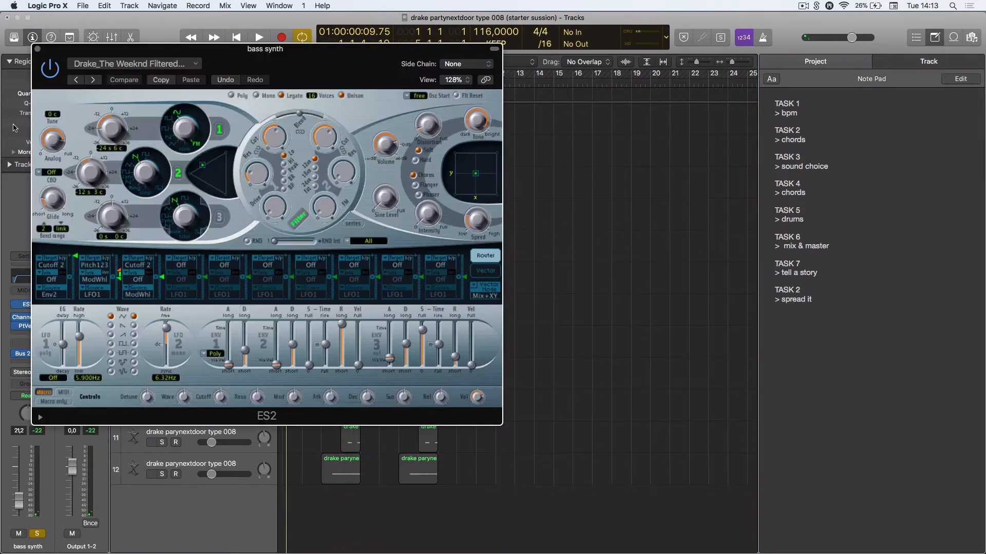
click(37, 50)
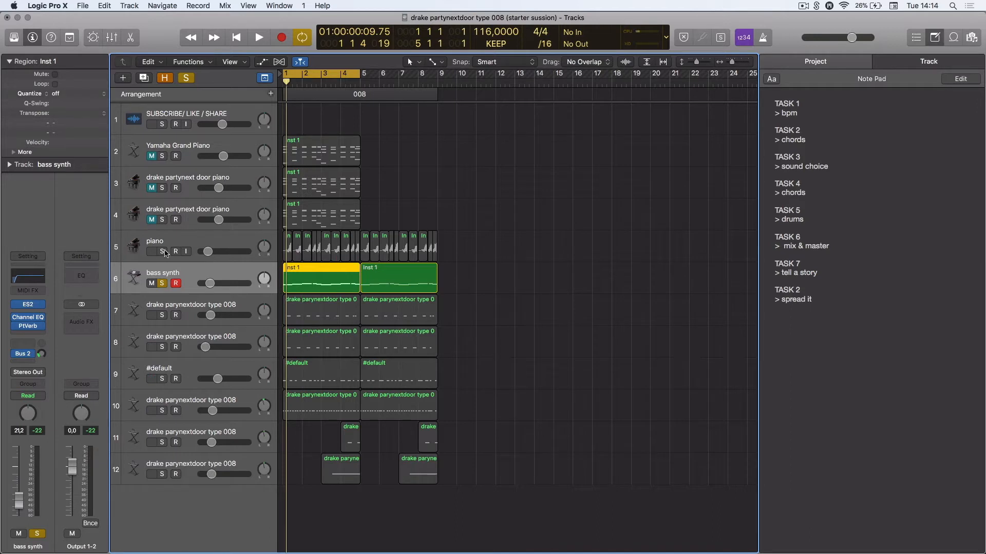
Solo the second drake partynext door piano track alongside the bass, audition them, and return the playhead to the start
click(167, 208)
click(164, 220)
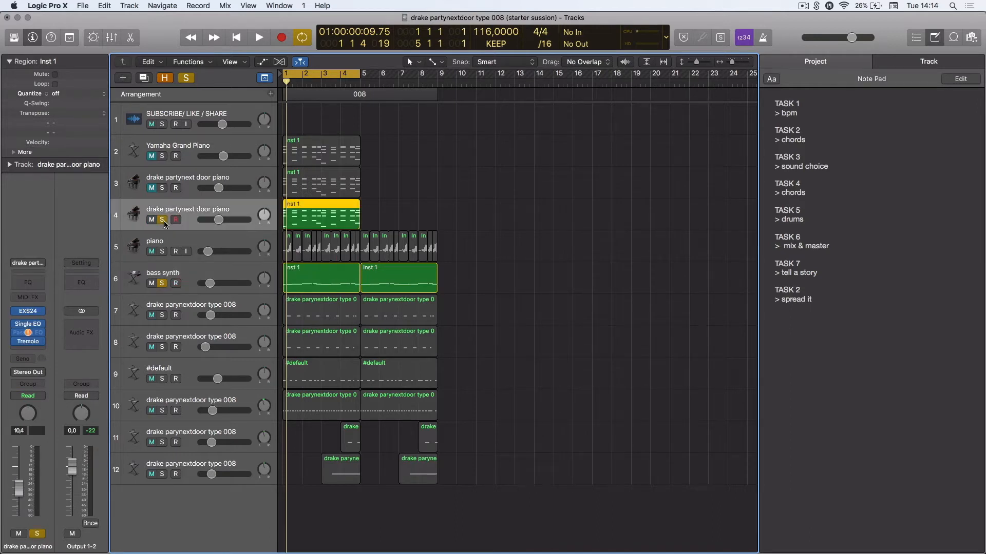
key(space)
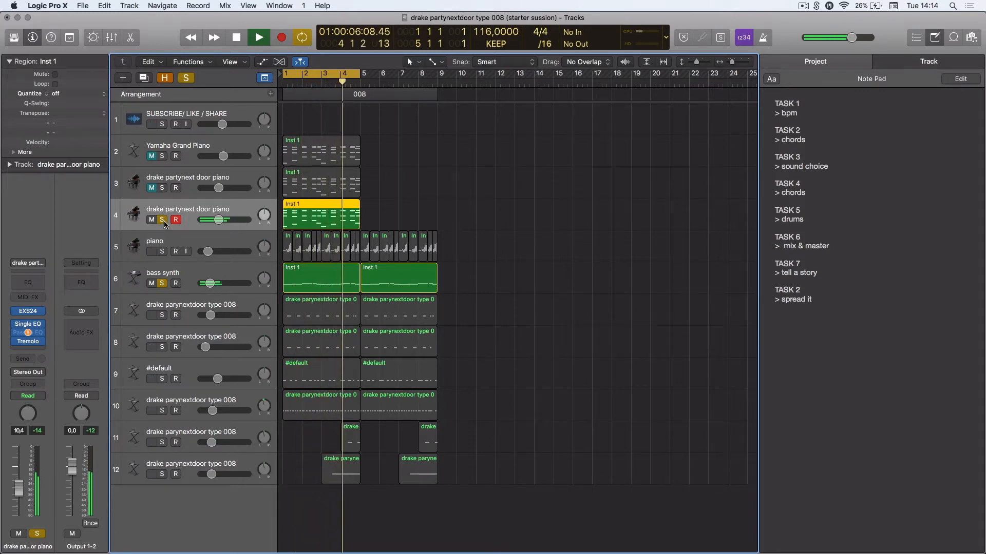
key(space)
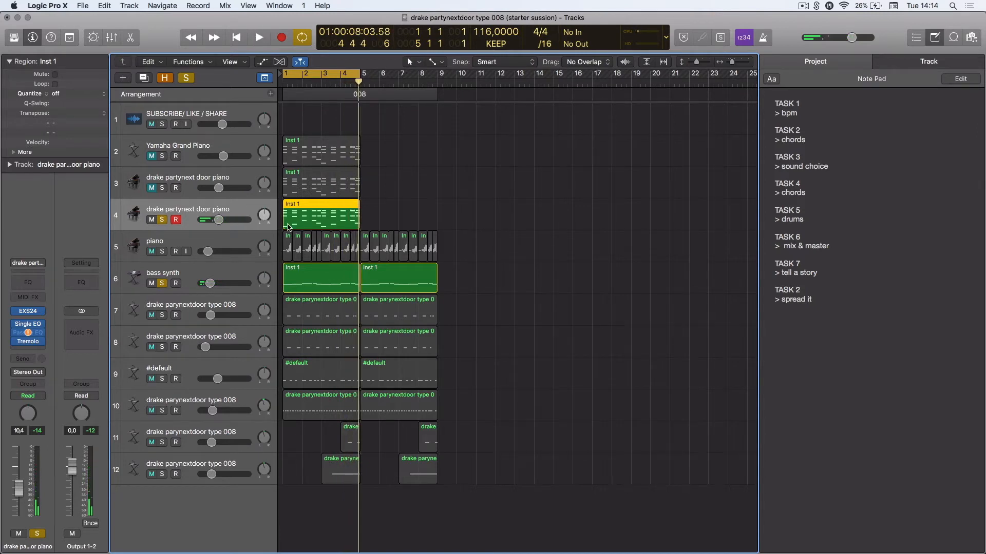
click(354, 75)
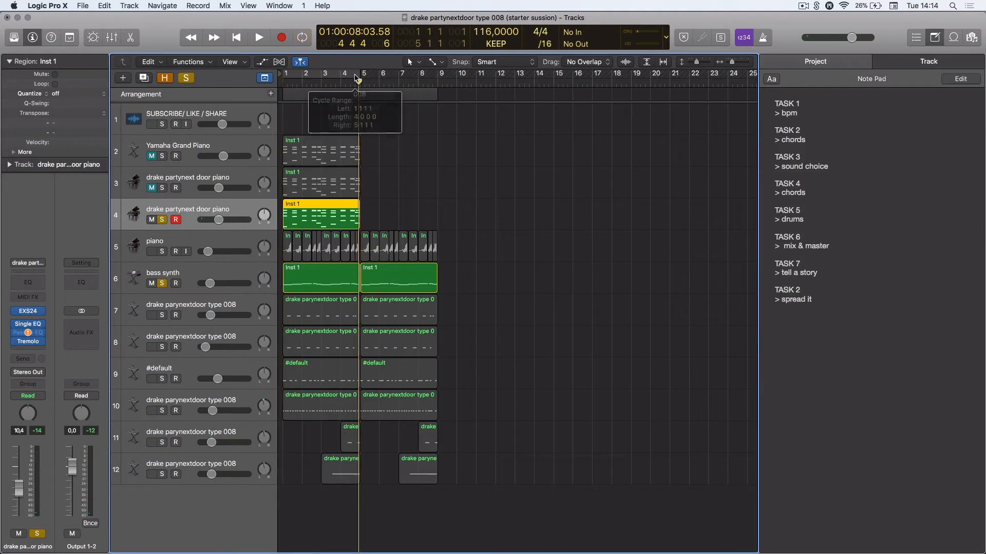
drag(358, 80, 280, 84)
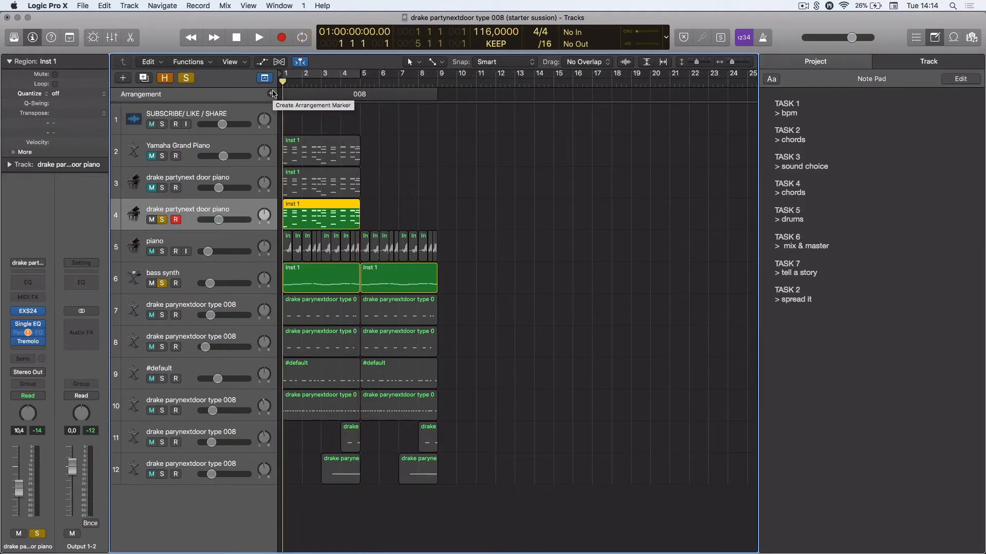
Bounce the second drake partynext door piano region in place to a new track, leaving the source region
click(195, 245)
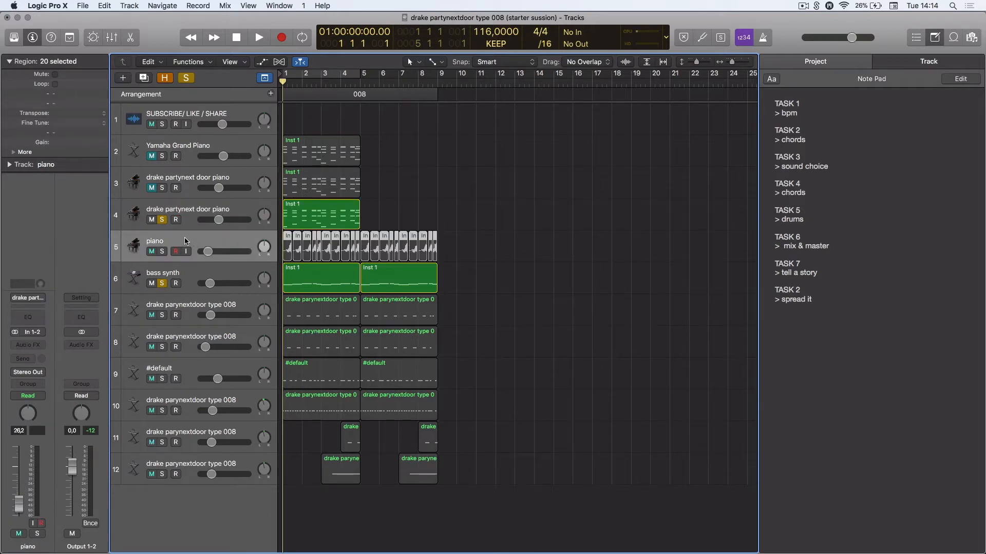
click(323, 222)
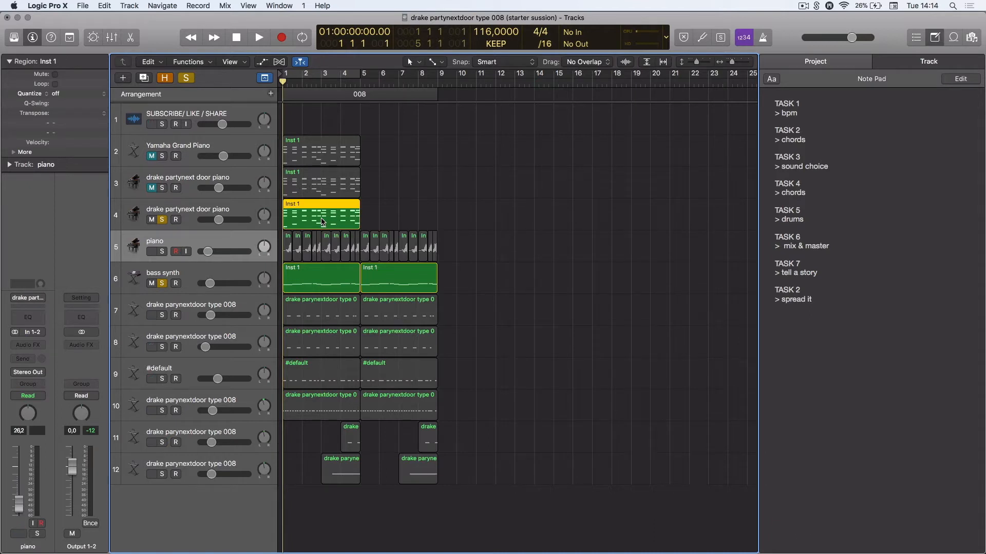
right_click(322, 223)
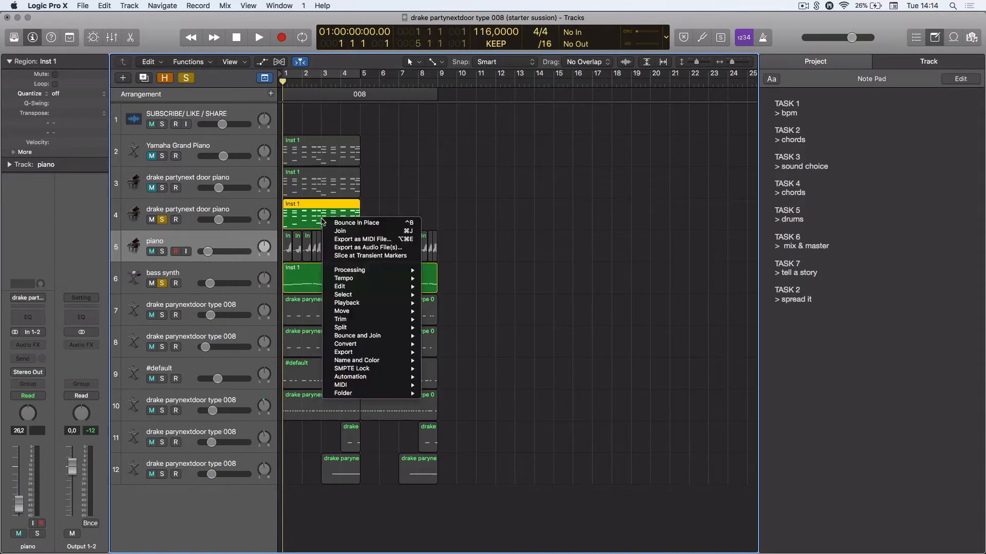
click(407, 192)
right_click(320, 208)
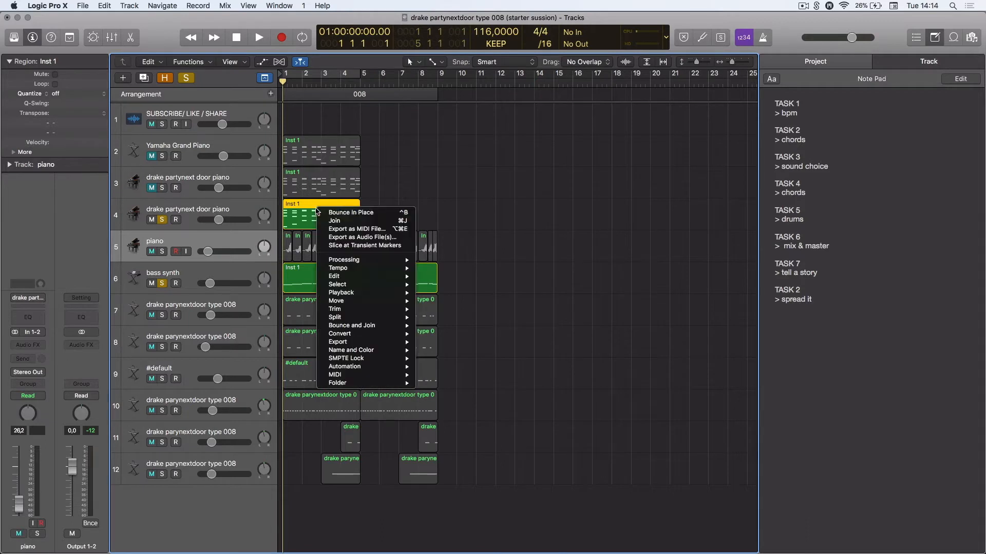
click(335, 212)
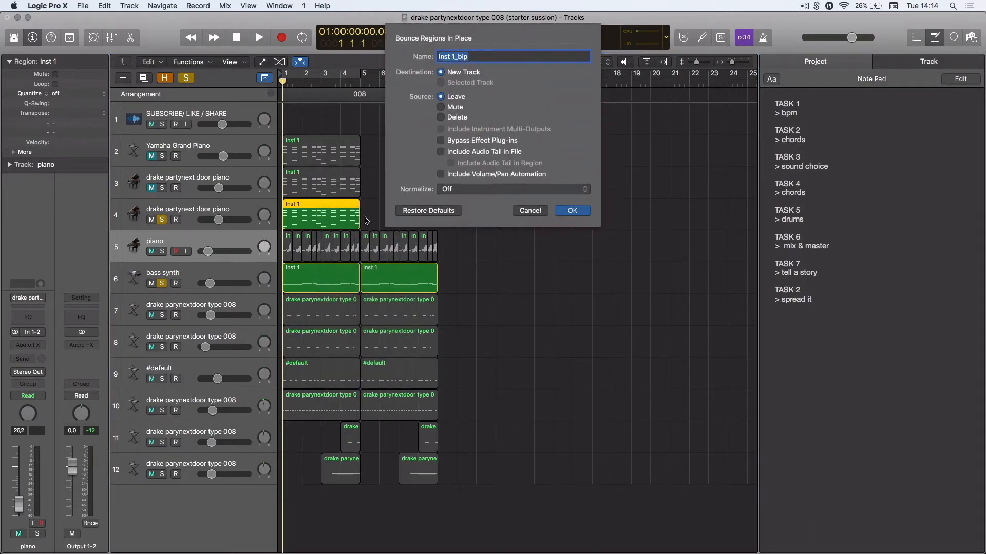
click(577, 212)
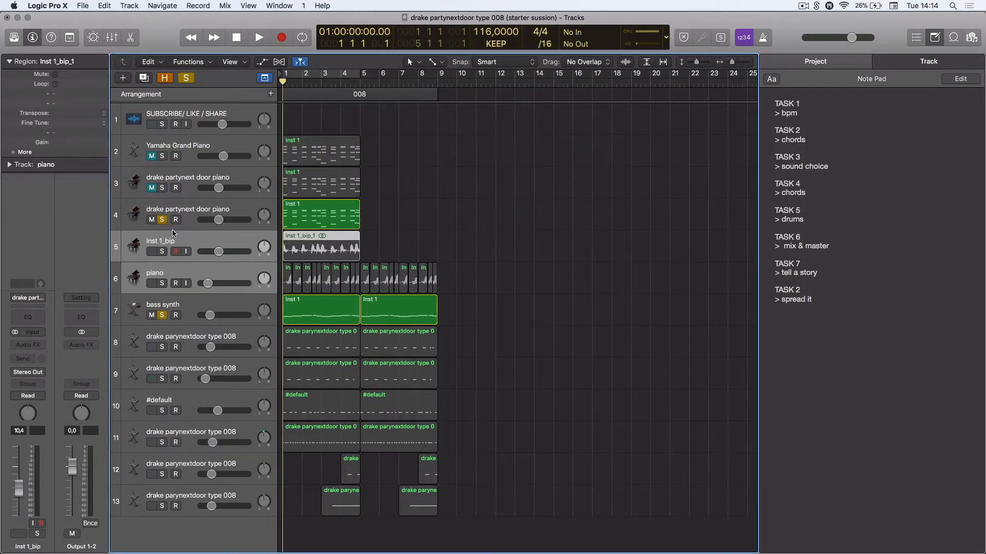
Solo the bounced Inst 1_bip track, then move the solo to the piano track and clear the other solos
click(161, 251)
click(162, 220)
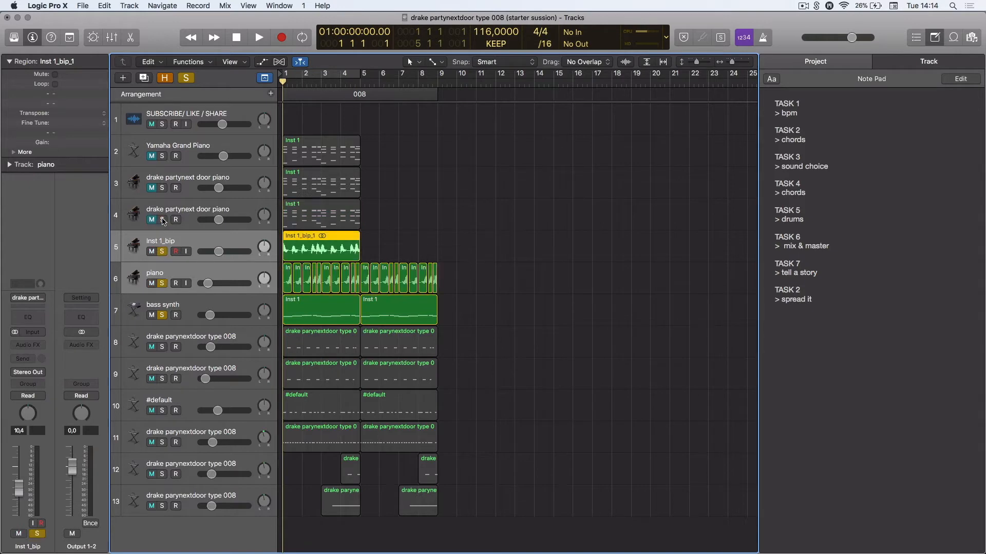
click(162, 283)
click(161, 252)
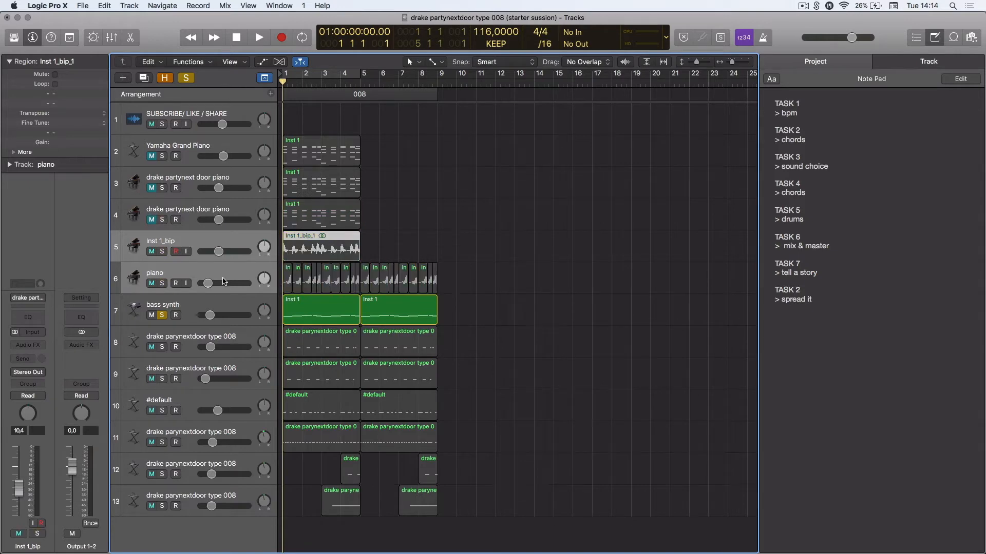
click(162, 315)
Try to reverse the Inst 1_bip audio file in the audio file editor, then close the editor
double_click(309, 257)
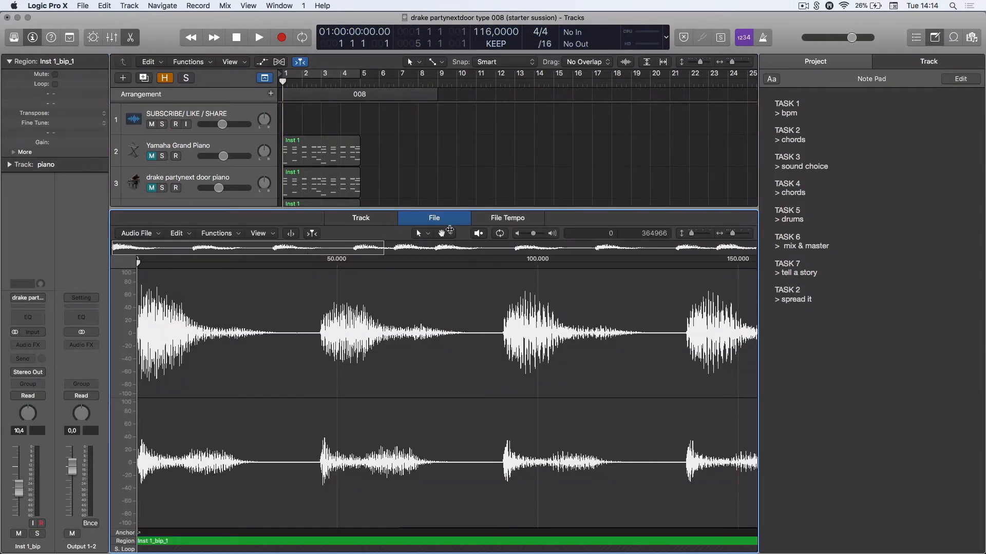
click(227, 233)
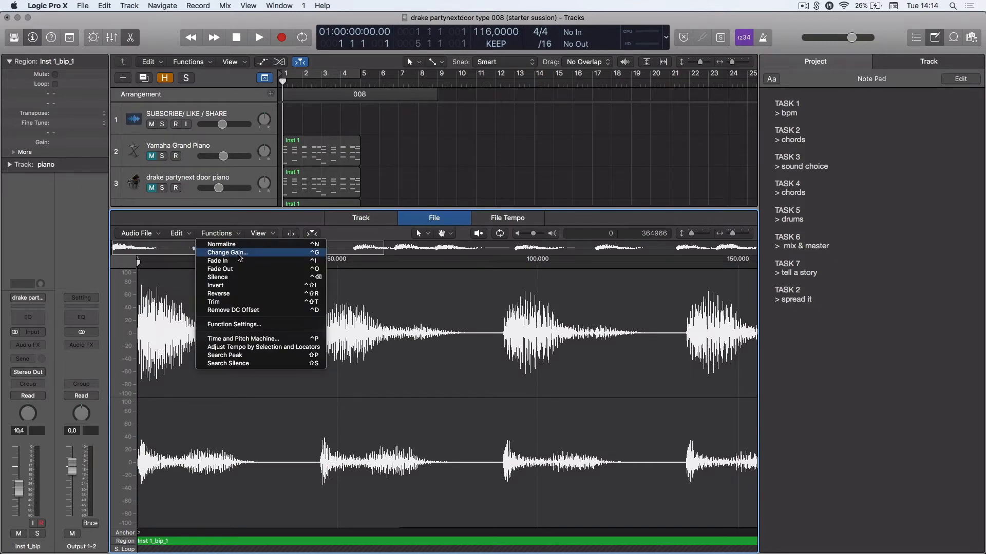
click(246, 293)
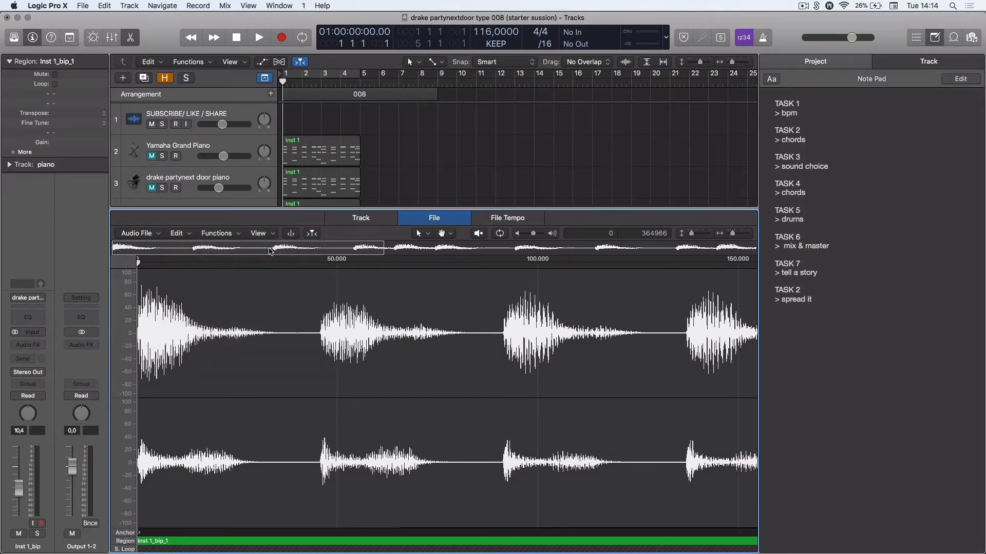
key(e)
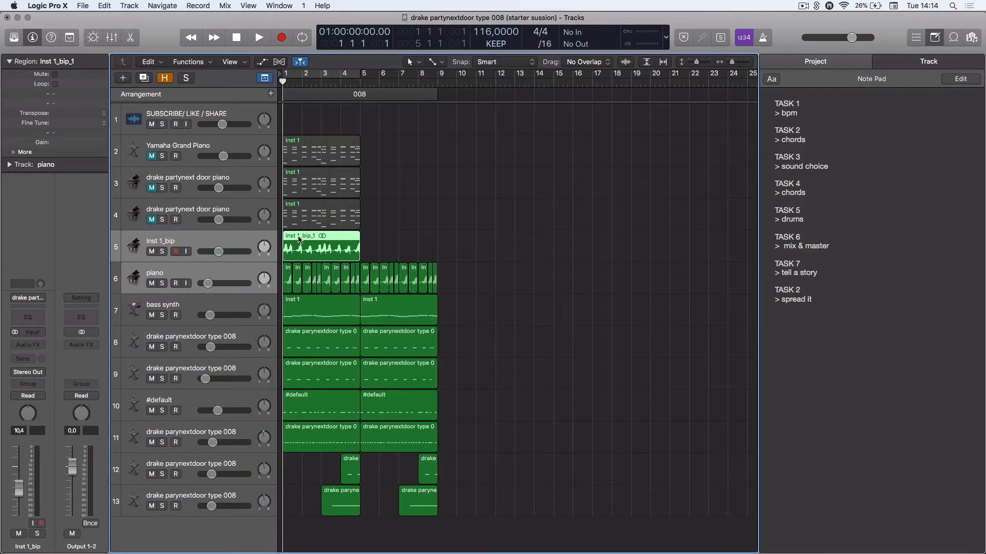
Delete the Inst 1_bip region and its track
drag(284, 83, 317, 84)
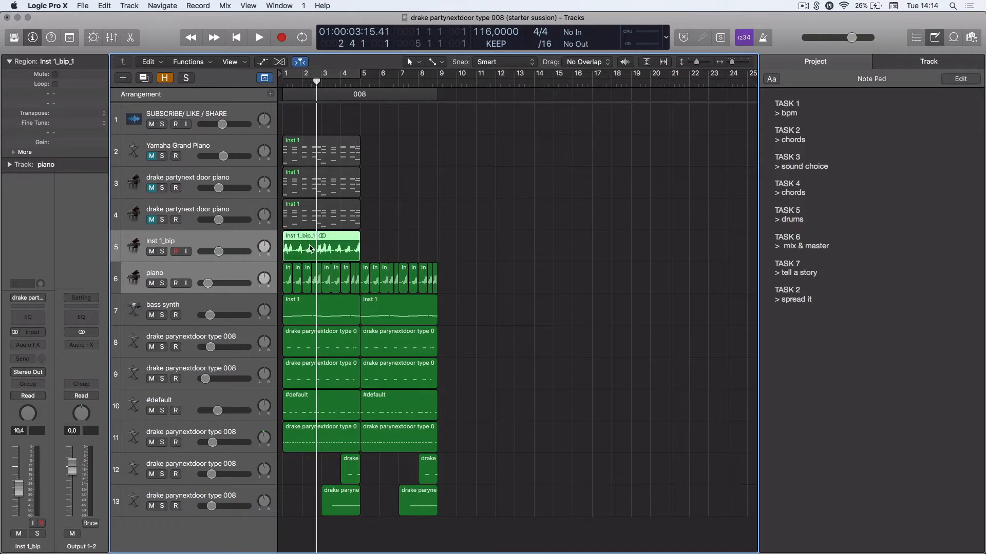
key(Delete)
key(Delete)
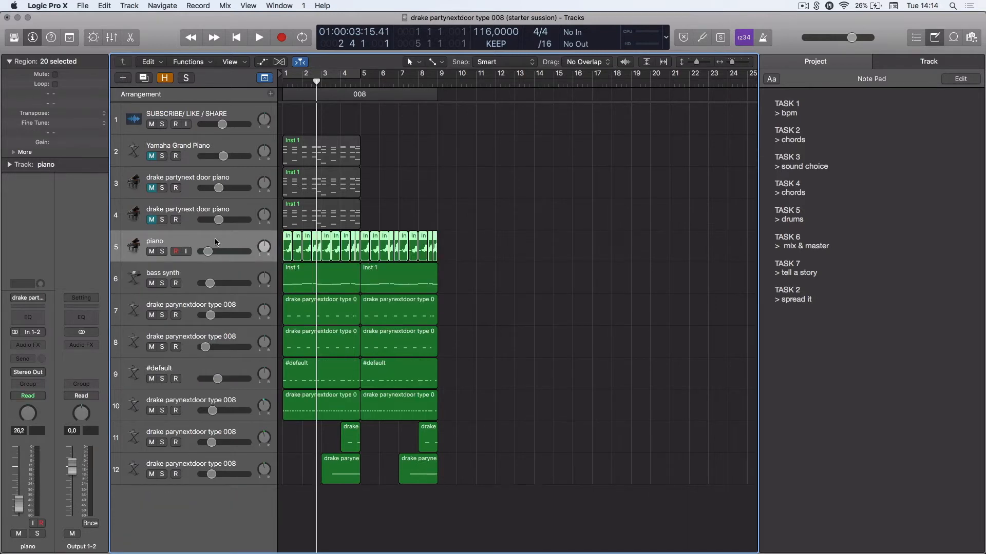
Solo the piano track, play it back, then stop and return the playhead to the start
click(163, 252)
key(space)
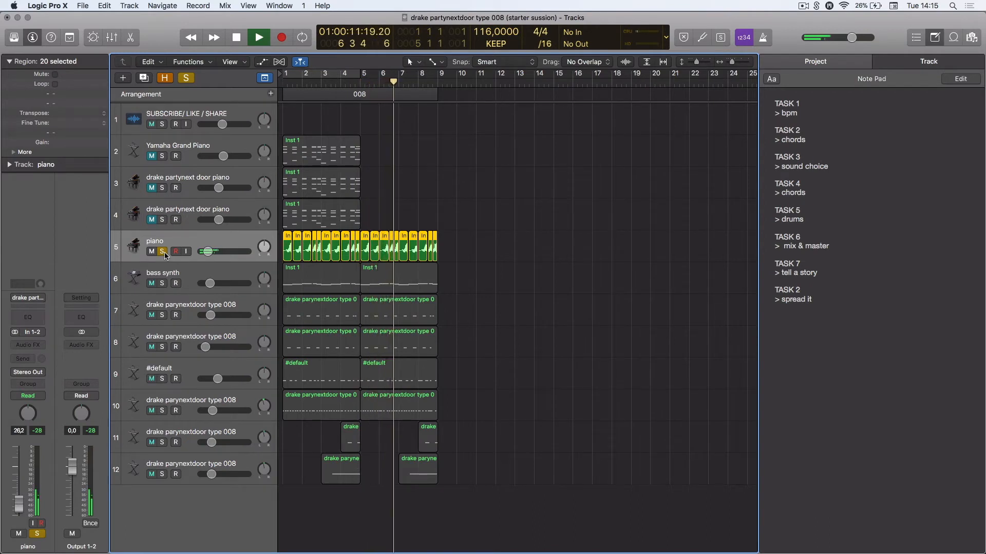
key(space)
drag(399, 84, 261, 89)
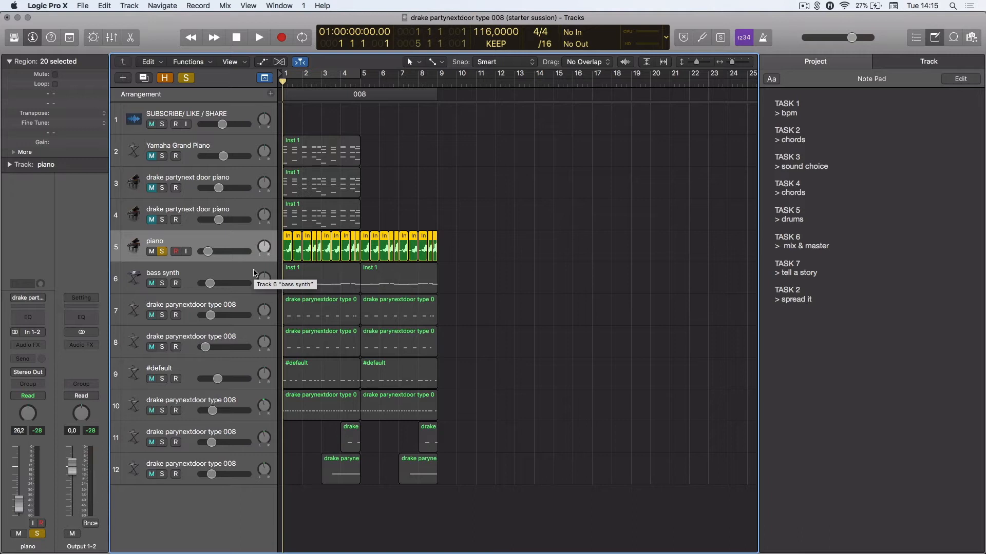
Solo the bass synth alongside the piano and audition them together
click(163, 284)
key(space)
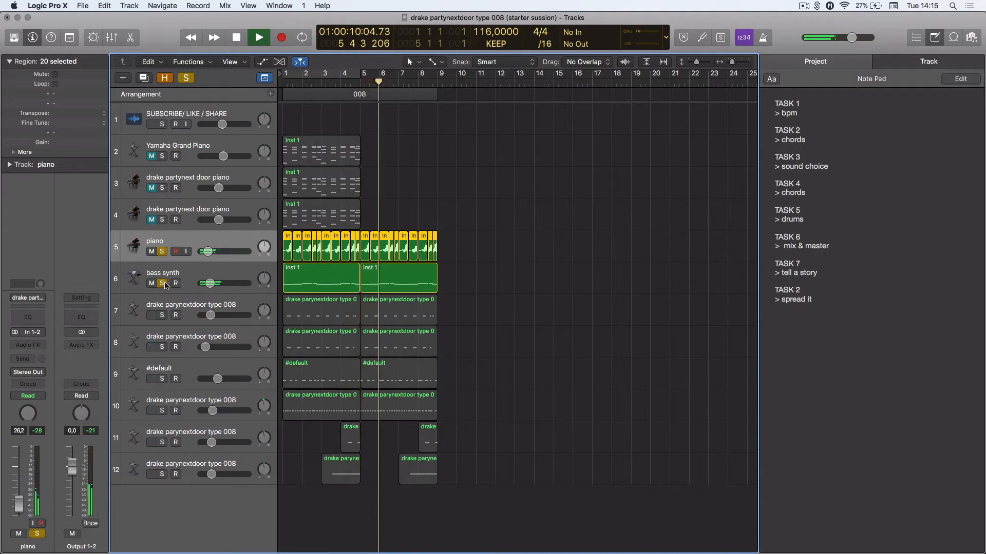
key(space)
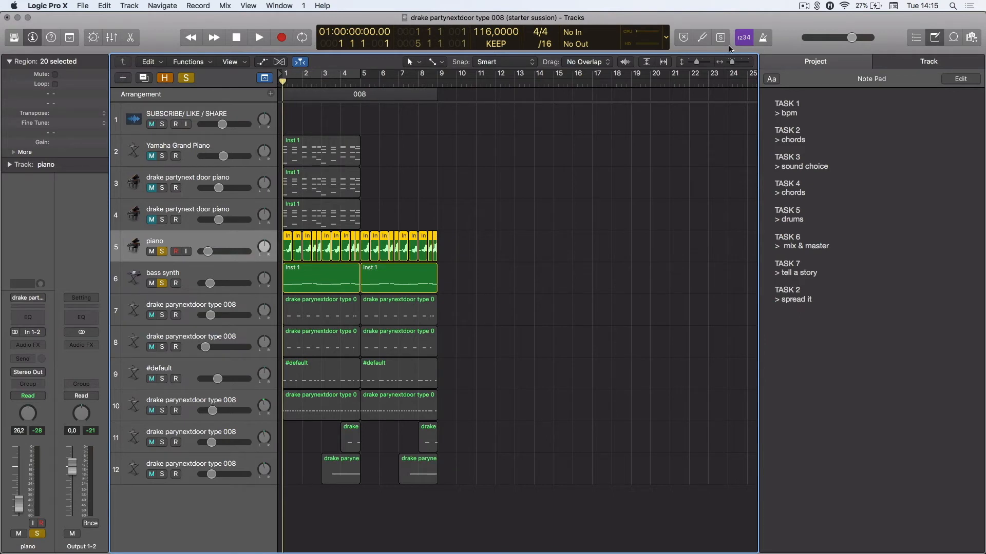
click(812, 216)
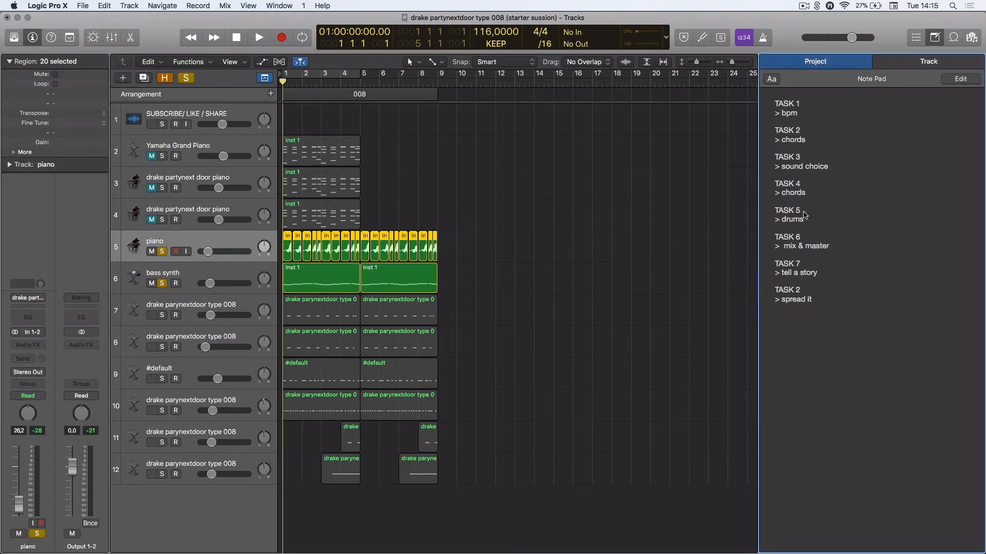
double_click(805, 212)
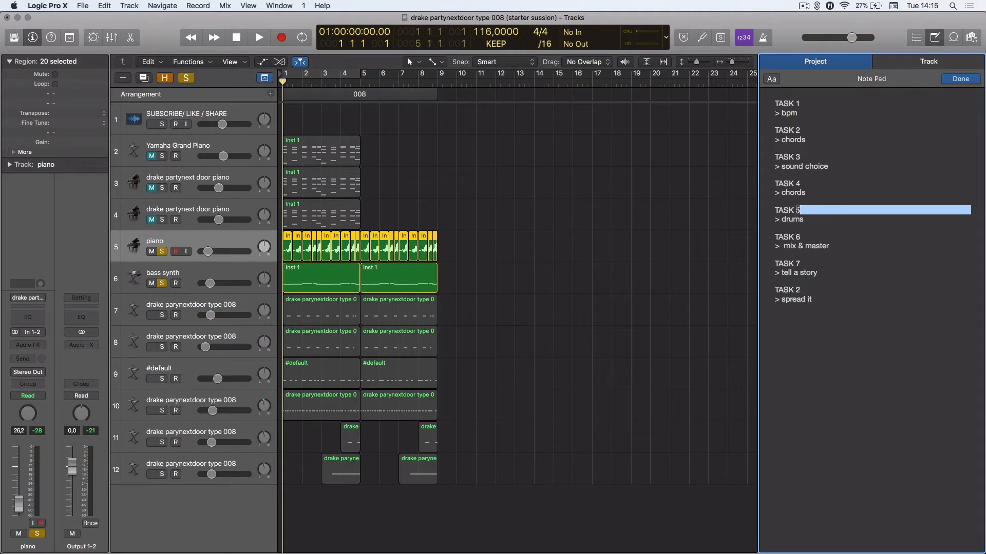
click(800, 210)
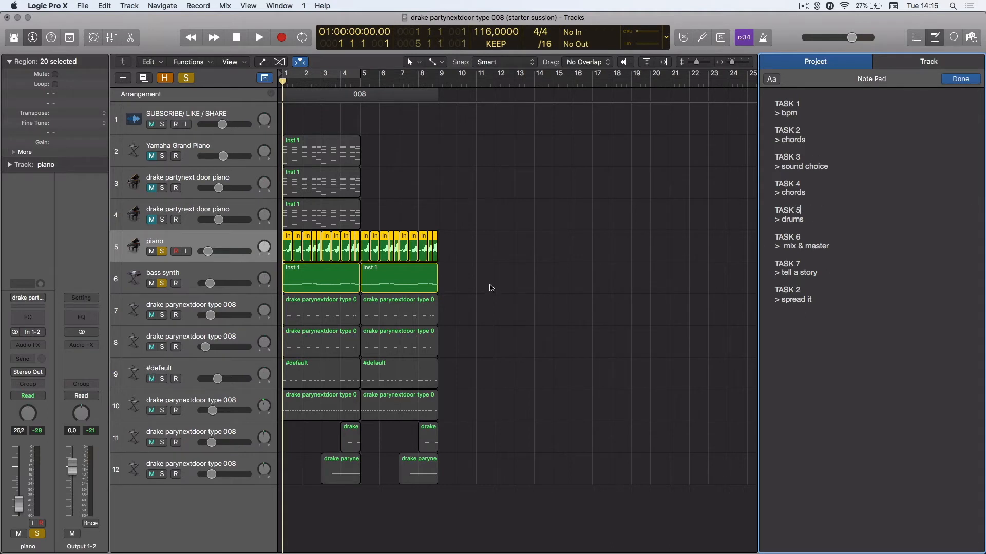
Solo the first drake parynextdoor type 008 track and start playback
click(141, 276)
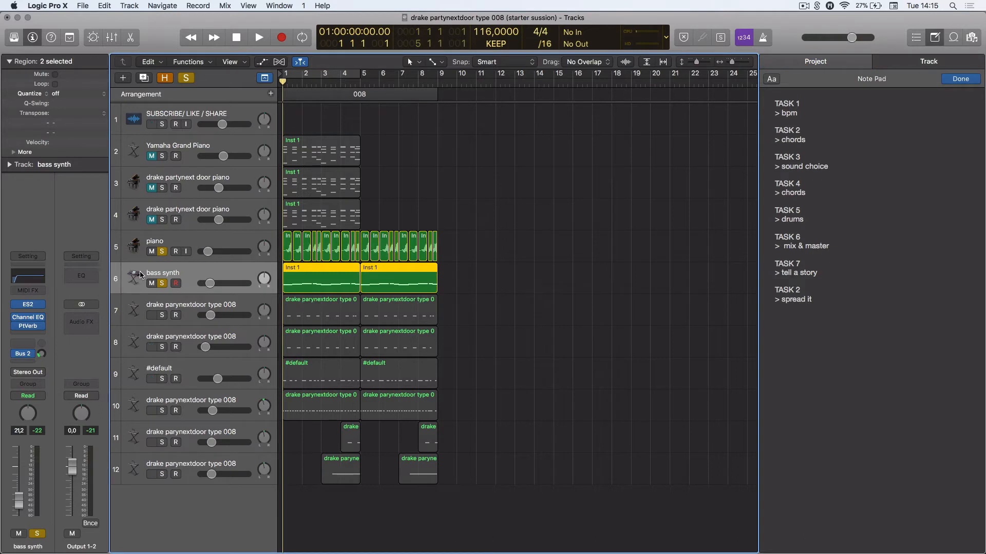
click(128, 312)
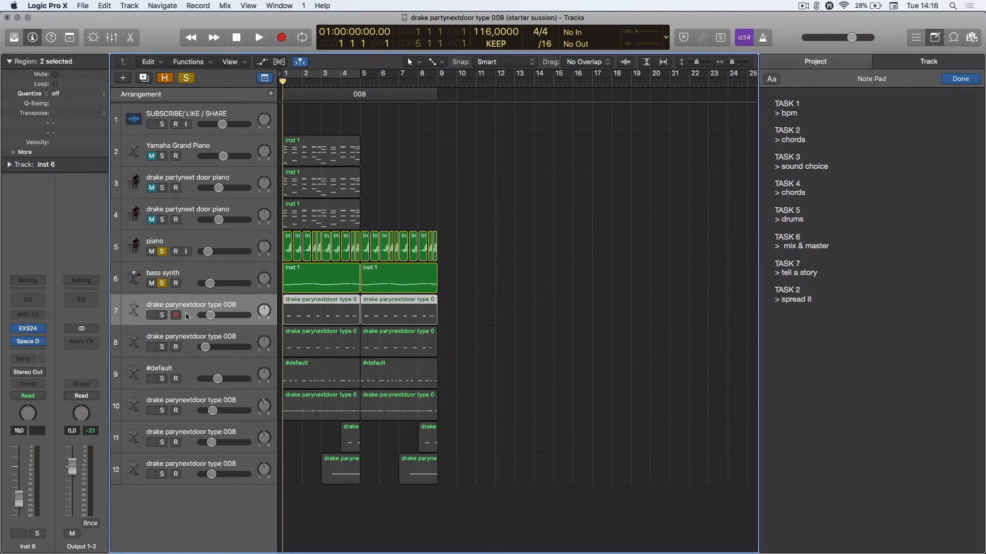
click(162, 315)
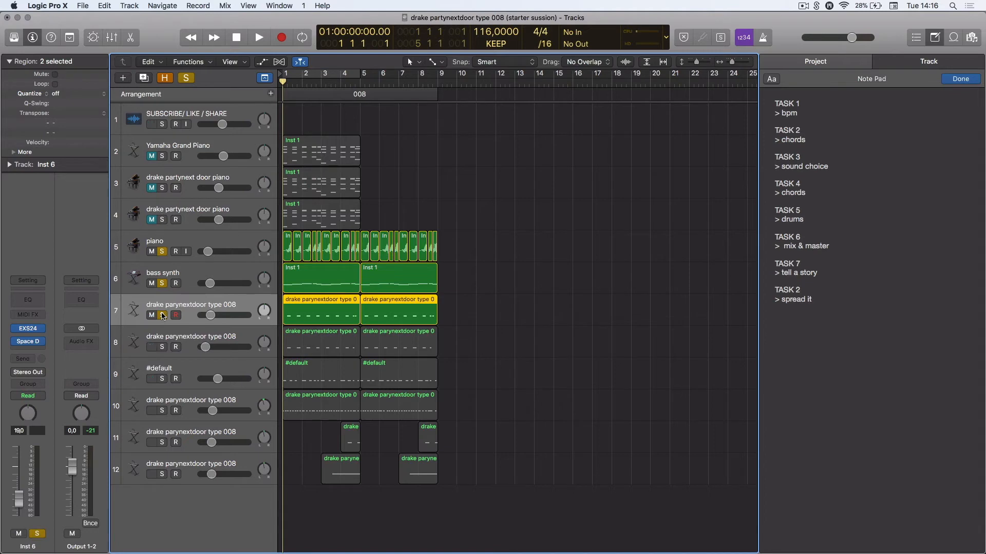
key(space)
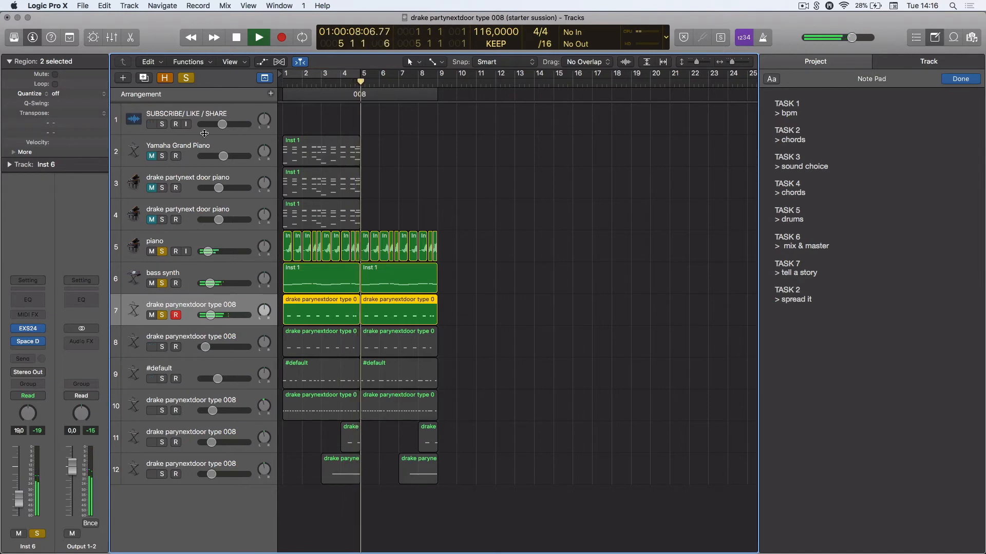
Add the second drake parynextdoor type 008 track to the solo, toggle the first one, and stop playback
click(162, 347)
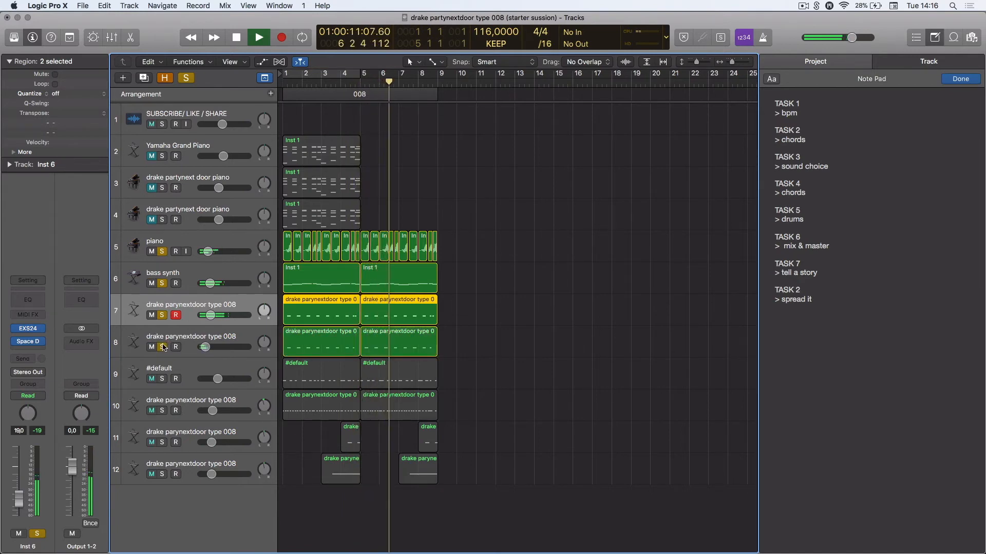
click(162, 315)
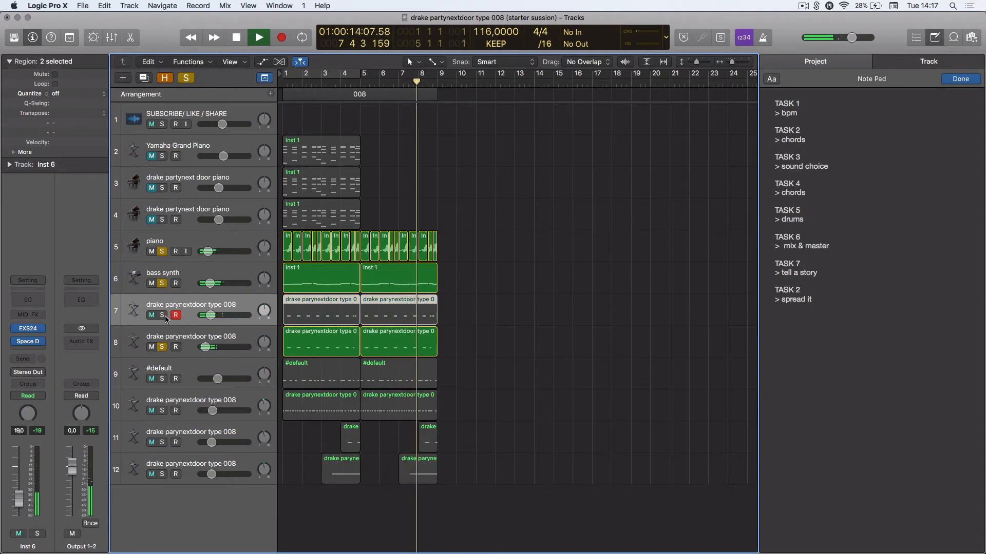
click(162, 315)
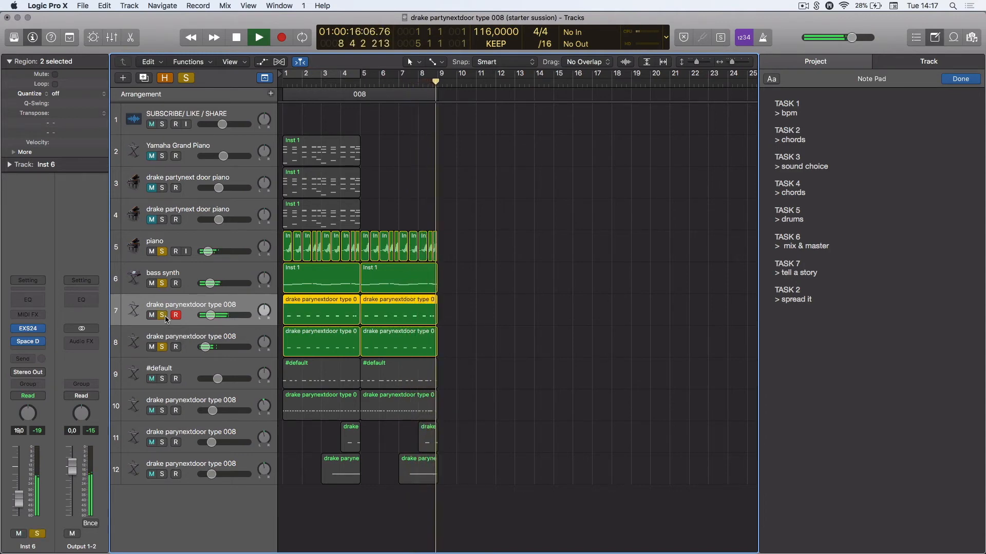
key(space)
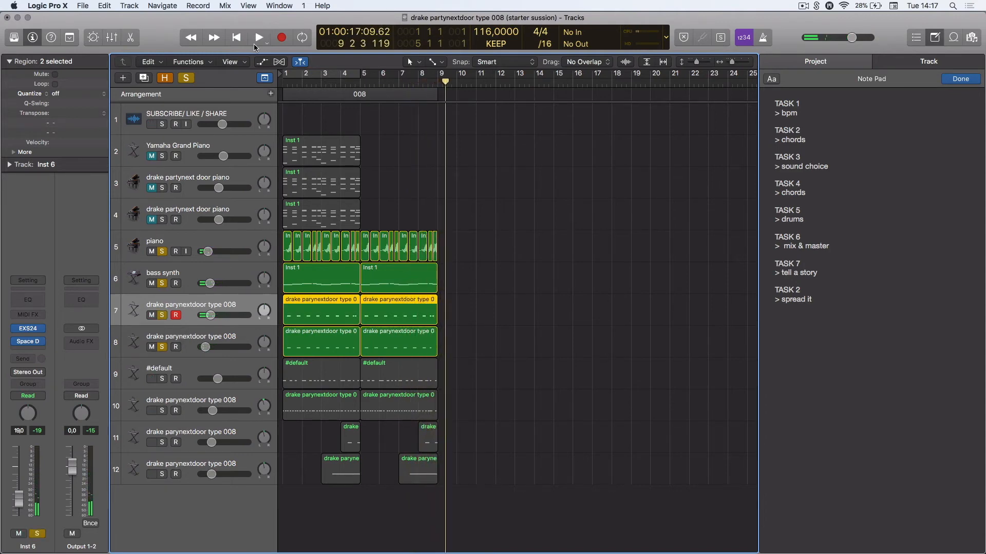
Set a cycle range over bars 1 to 9 and start looped playback
drag(303, 81, 437, 76)
key(space)
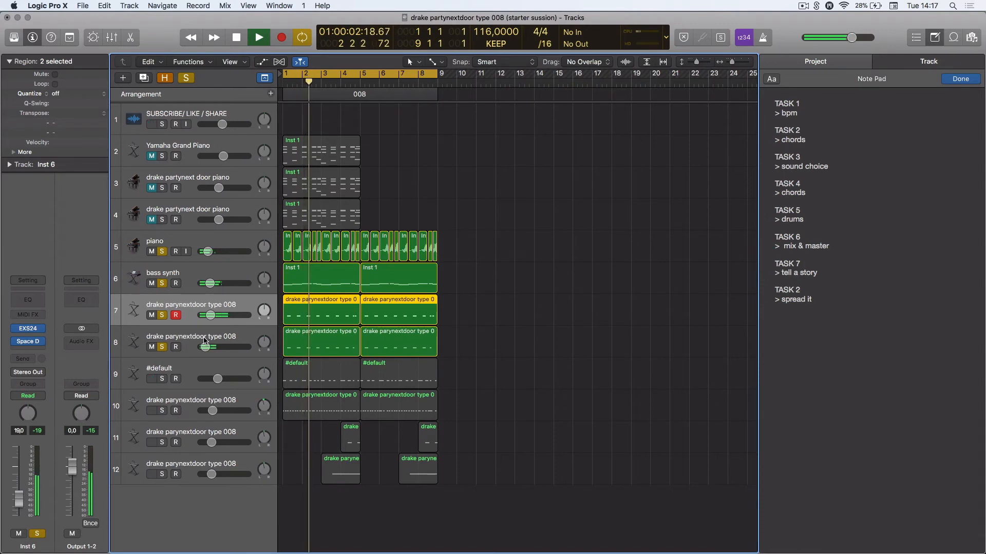
Select the #default track and solo it
key(Down)
key(Down)
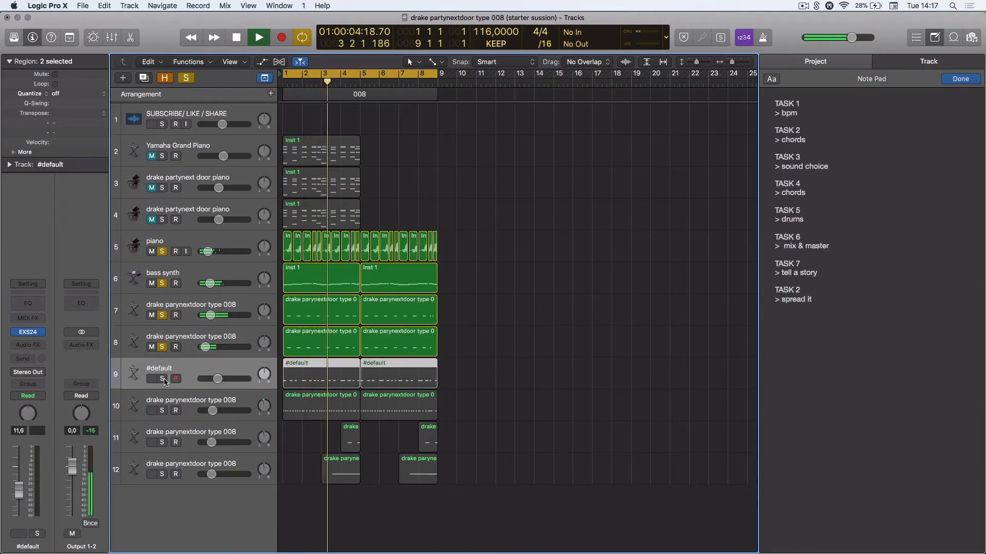
click(163, 378)
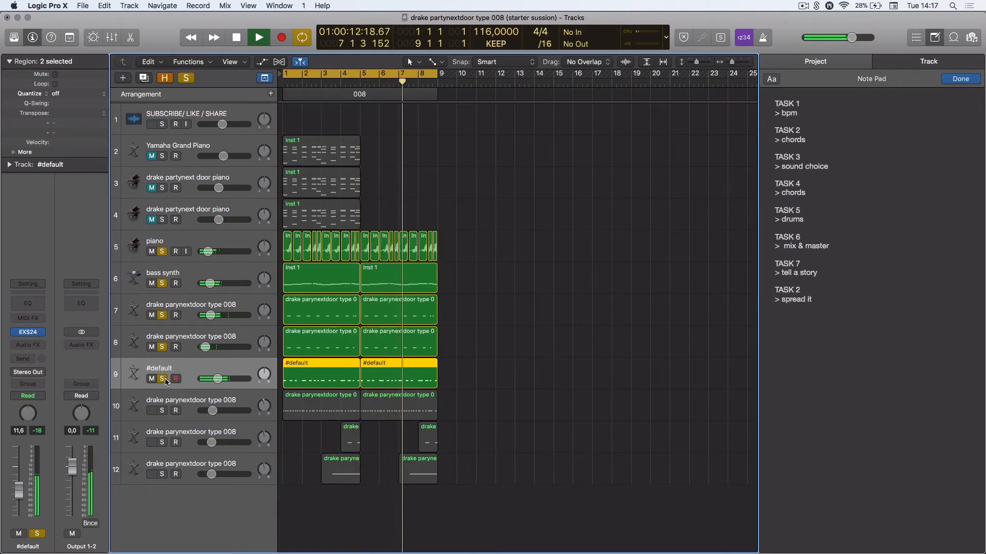
Solo the next drake parynextdoor type 008 track and view its region in the Piano Roll
click(163, 410)
click(162, 410)
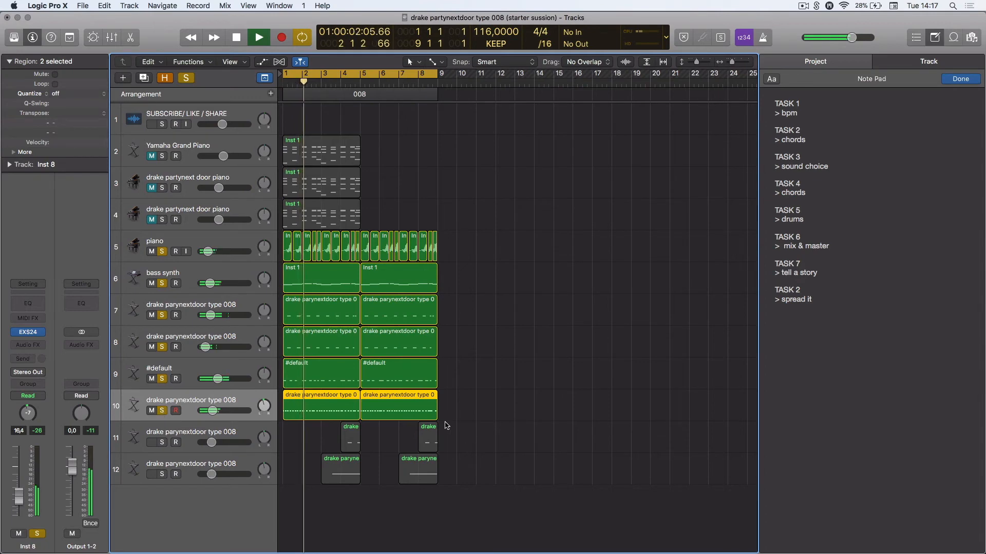
double_click(371, 410)
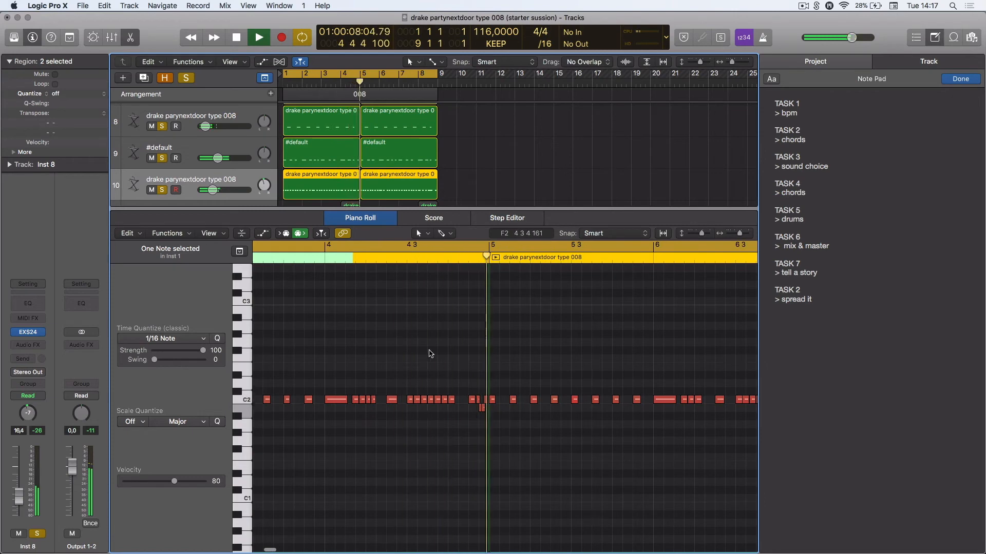
key(p)
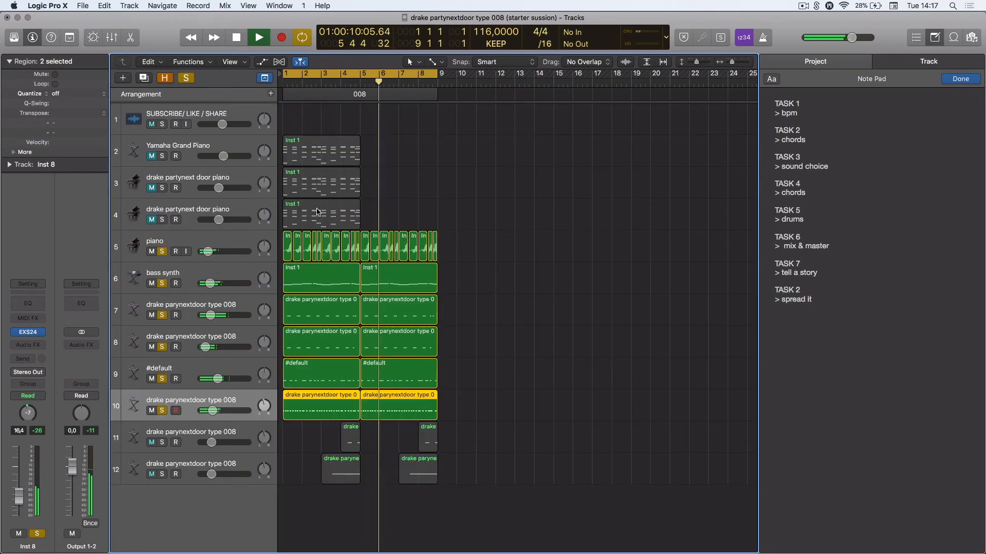
Solo the last two drake parynextdoor type 008 tracks, then clear all solos and stop playback
click(161, 443)
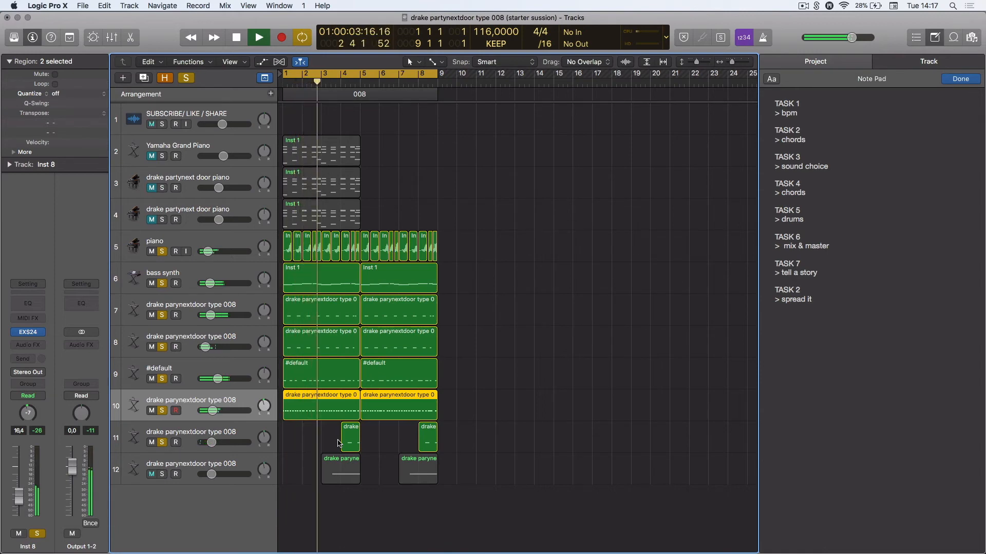
click(188, 458)
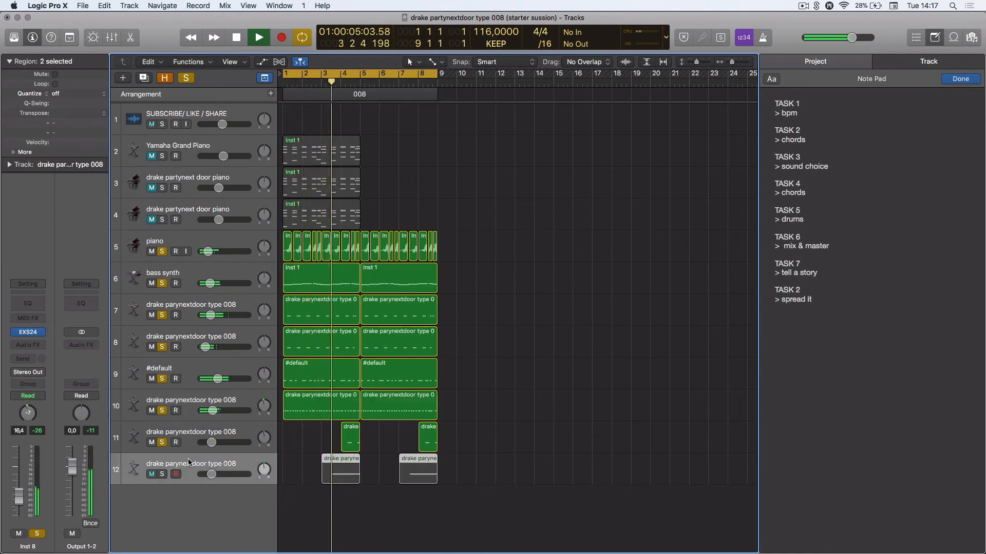
click(164, 474)
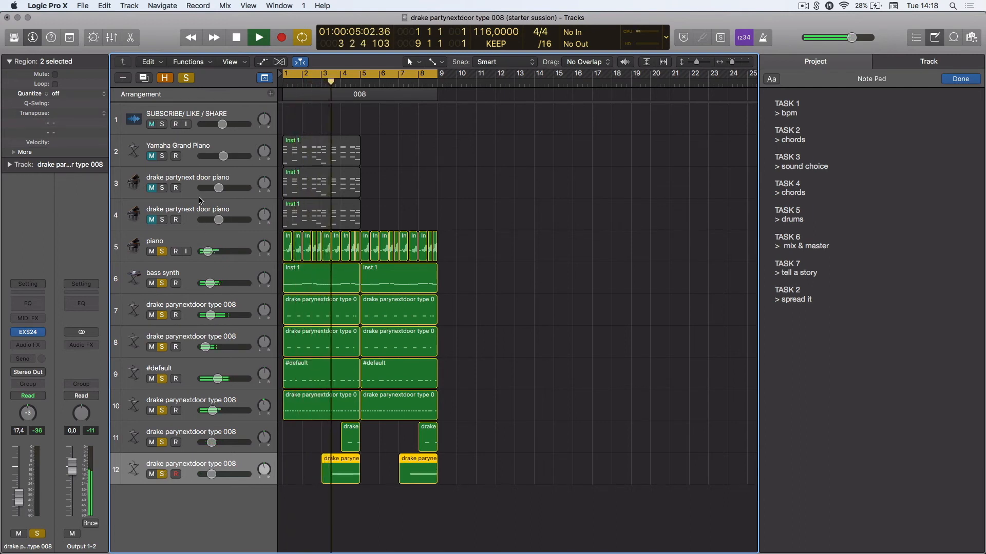
click(186, 78)
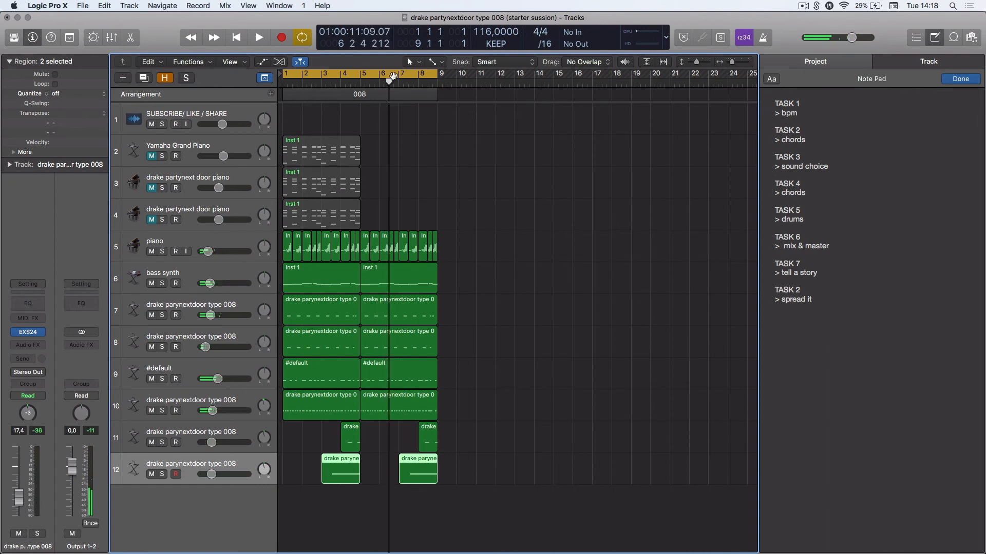
key(space)
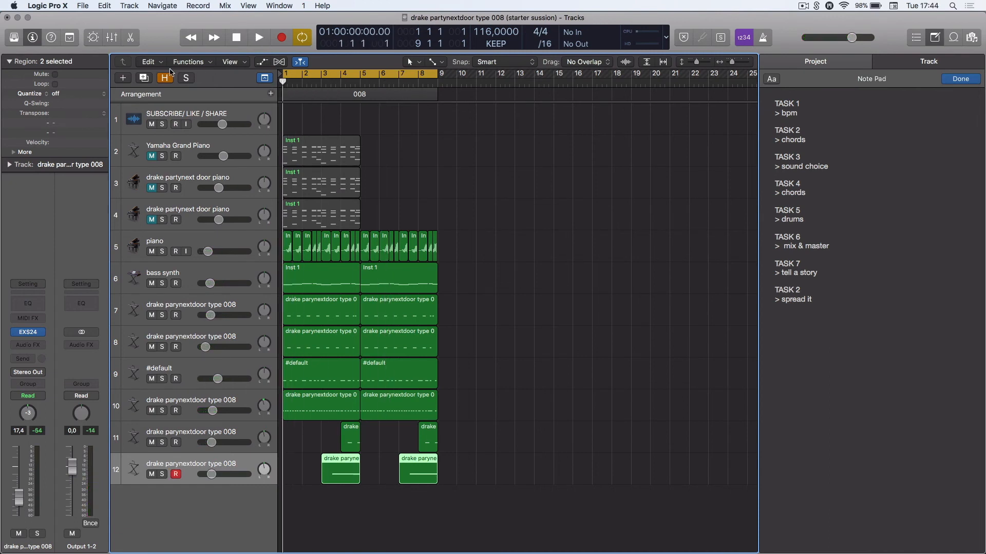
Create one new audio track and start recording on it
click(123, 78)
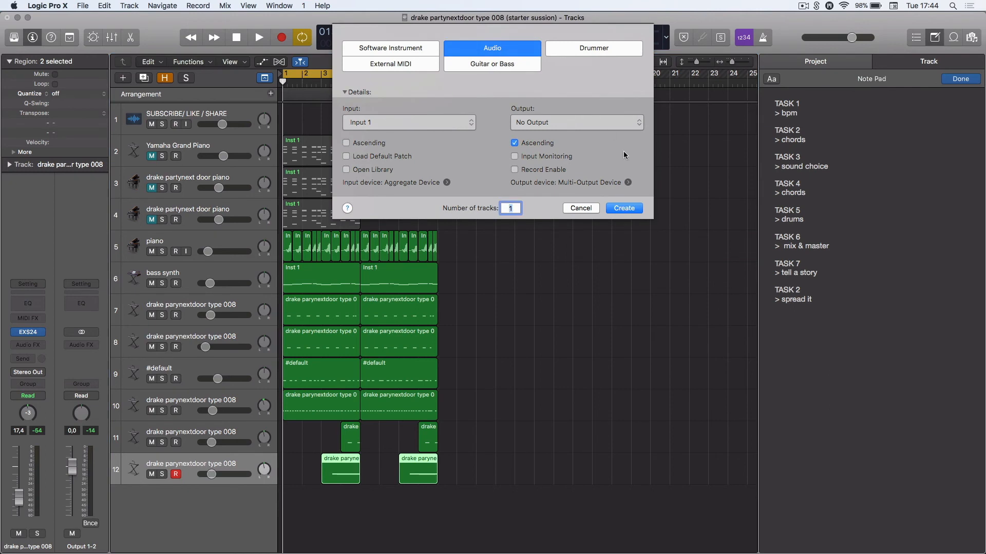
click(620, 209)
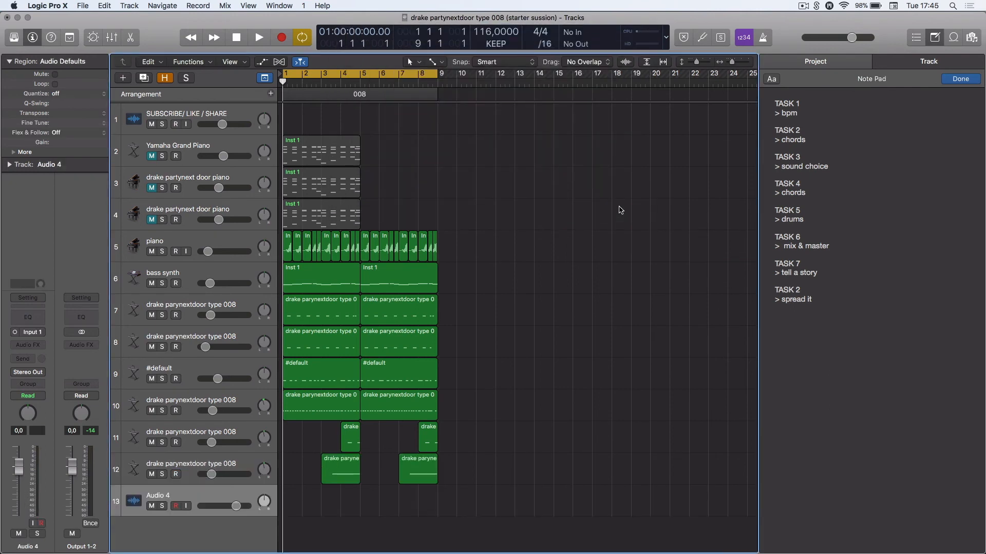
key(r)
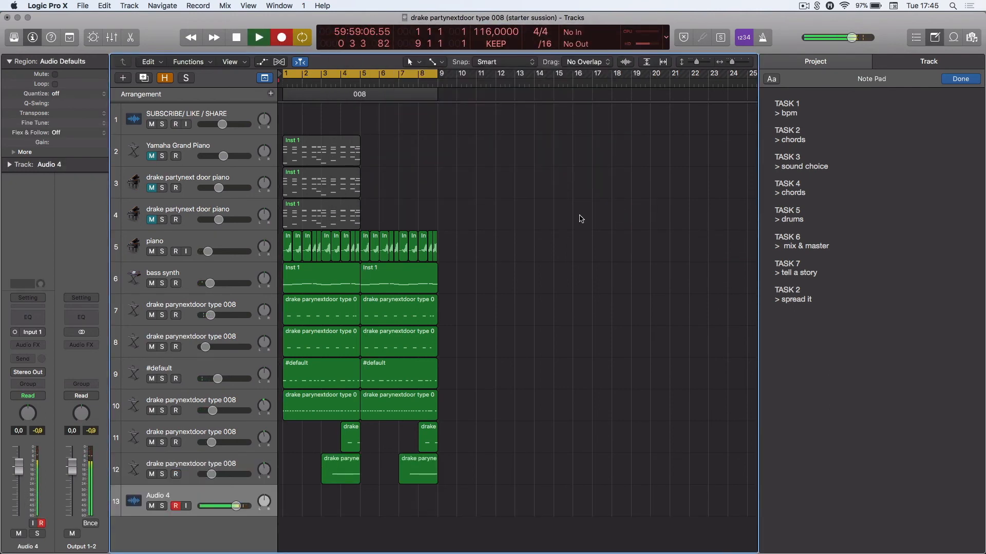